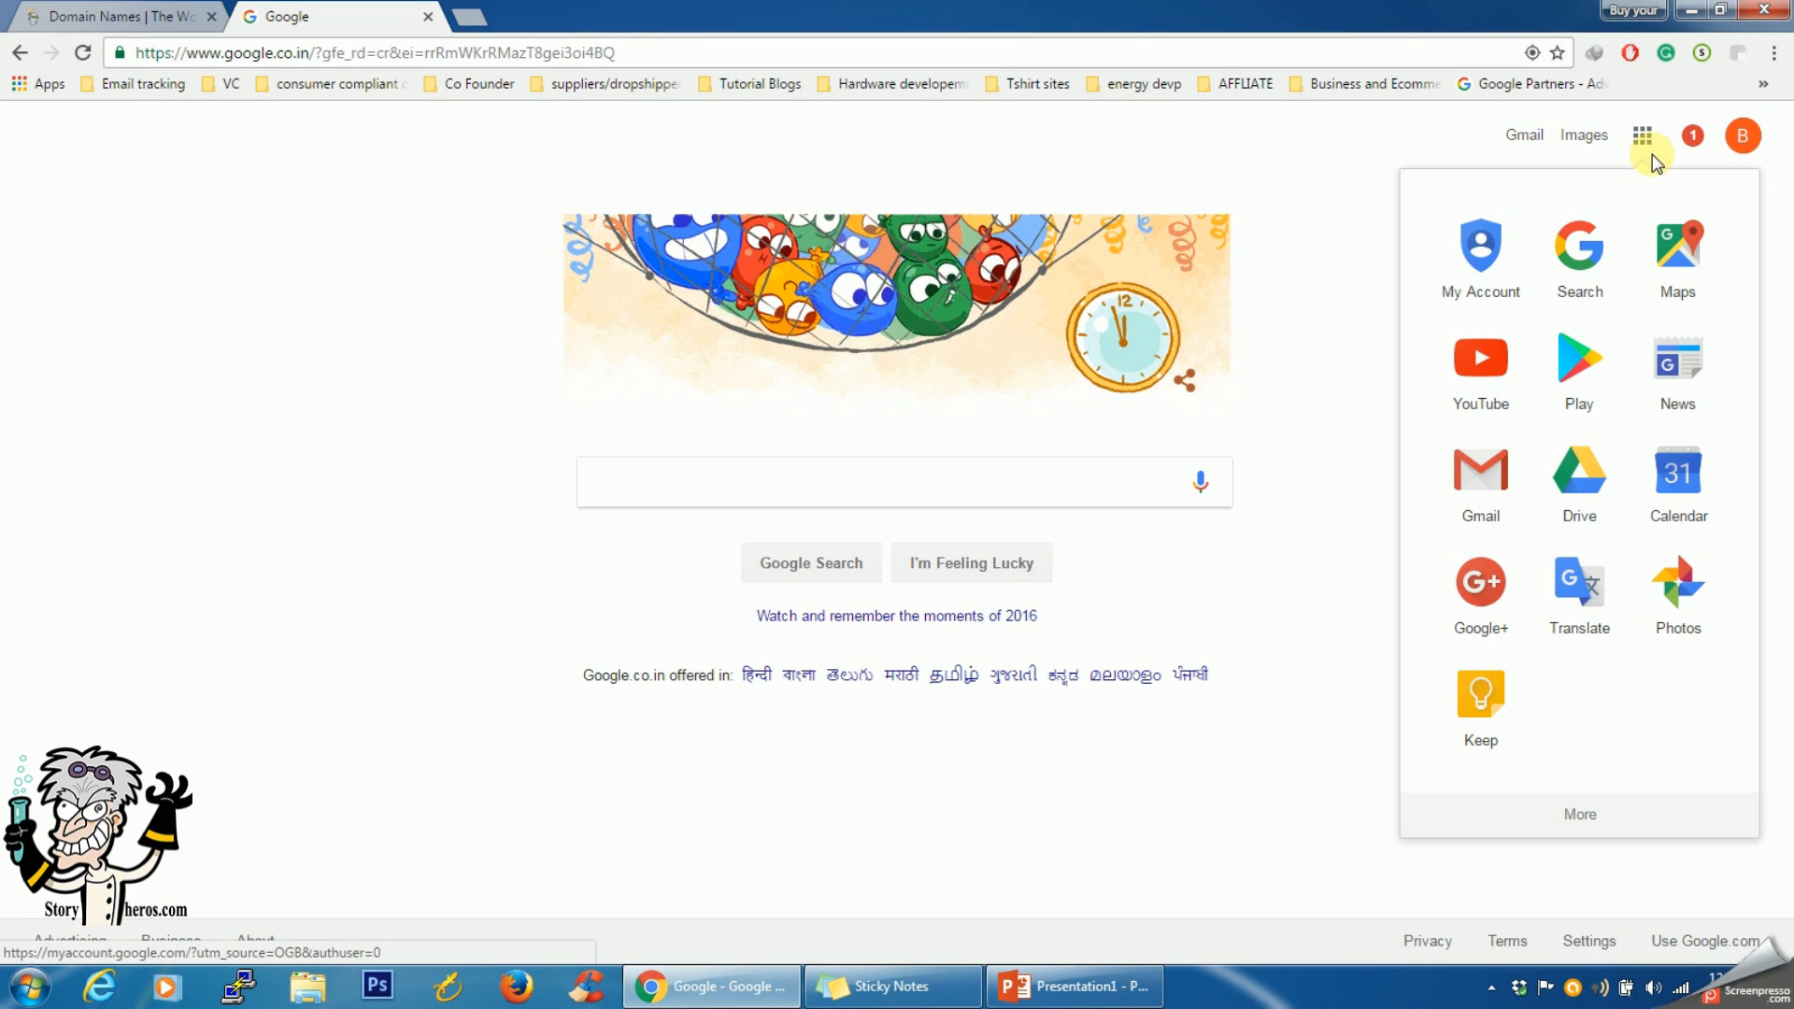
# Open Blogger from the full list of Google apps and dismiss its introductory tip and both notices.
pyautogui.click(1569, 813)
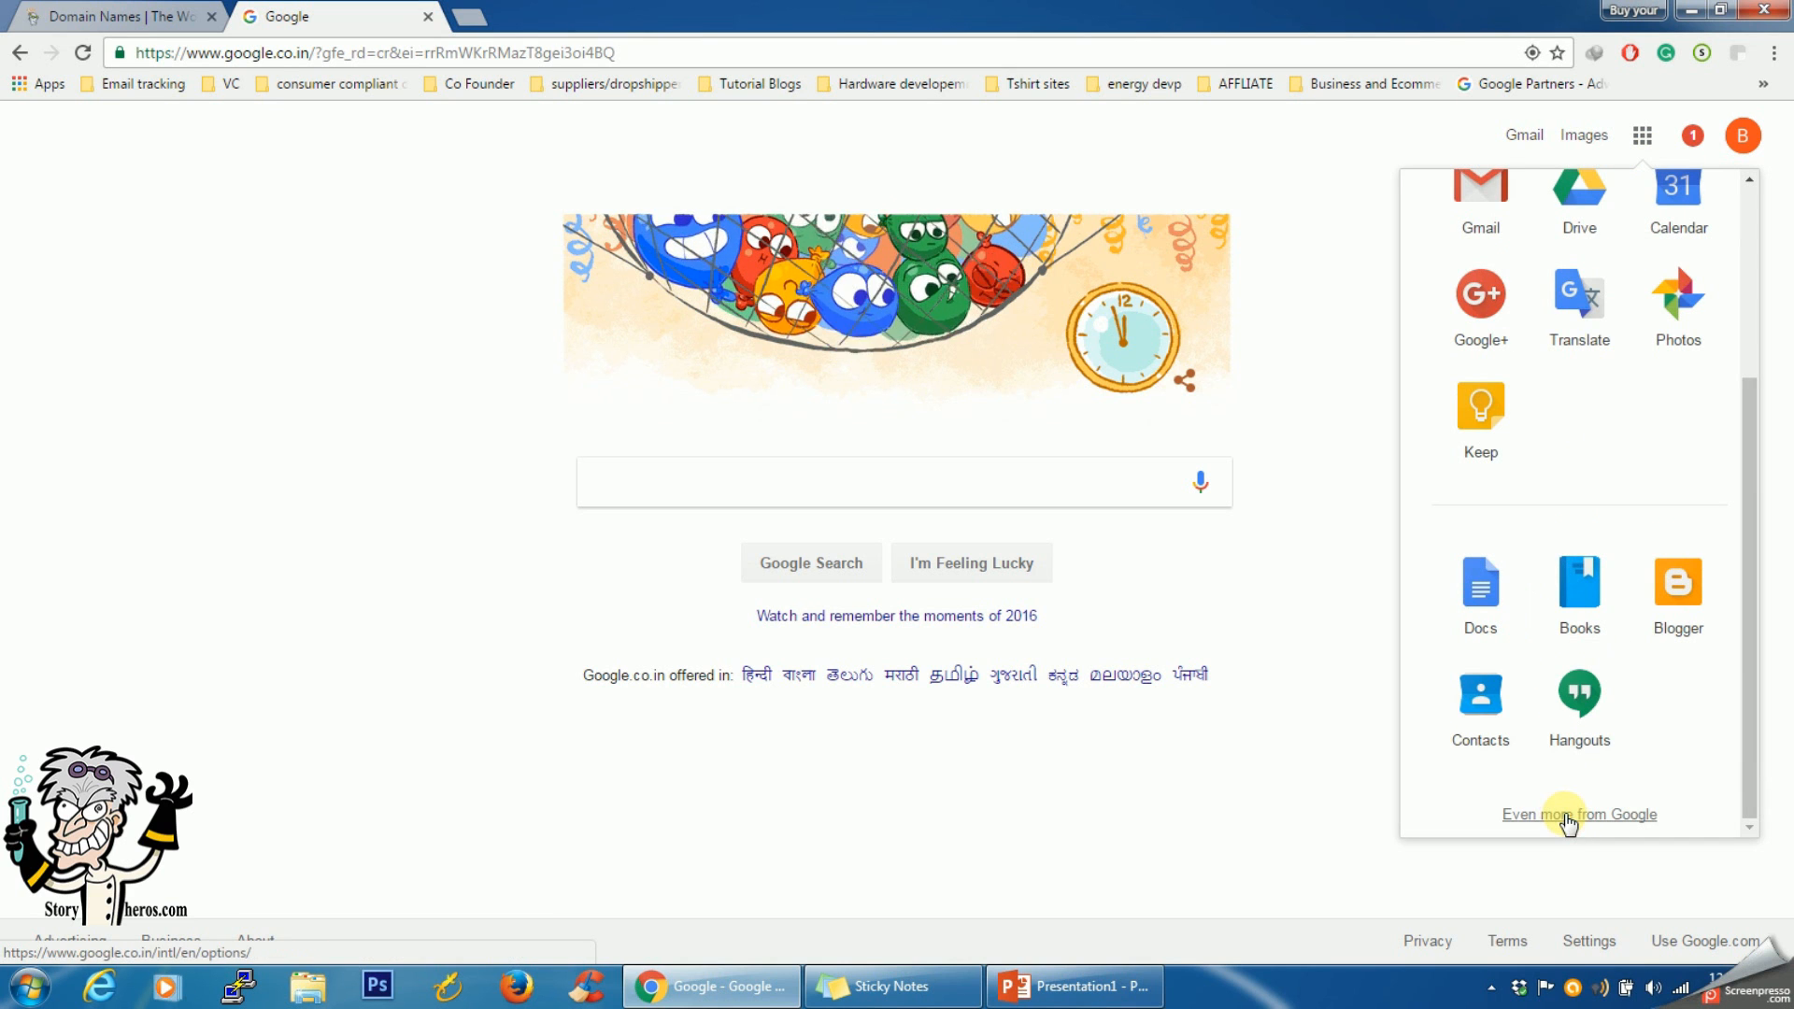
pyautogui.click(1679, 586)
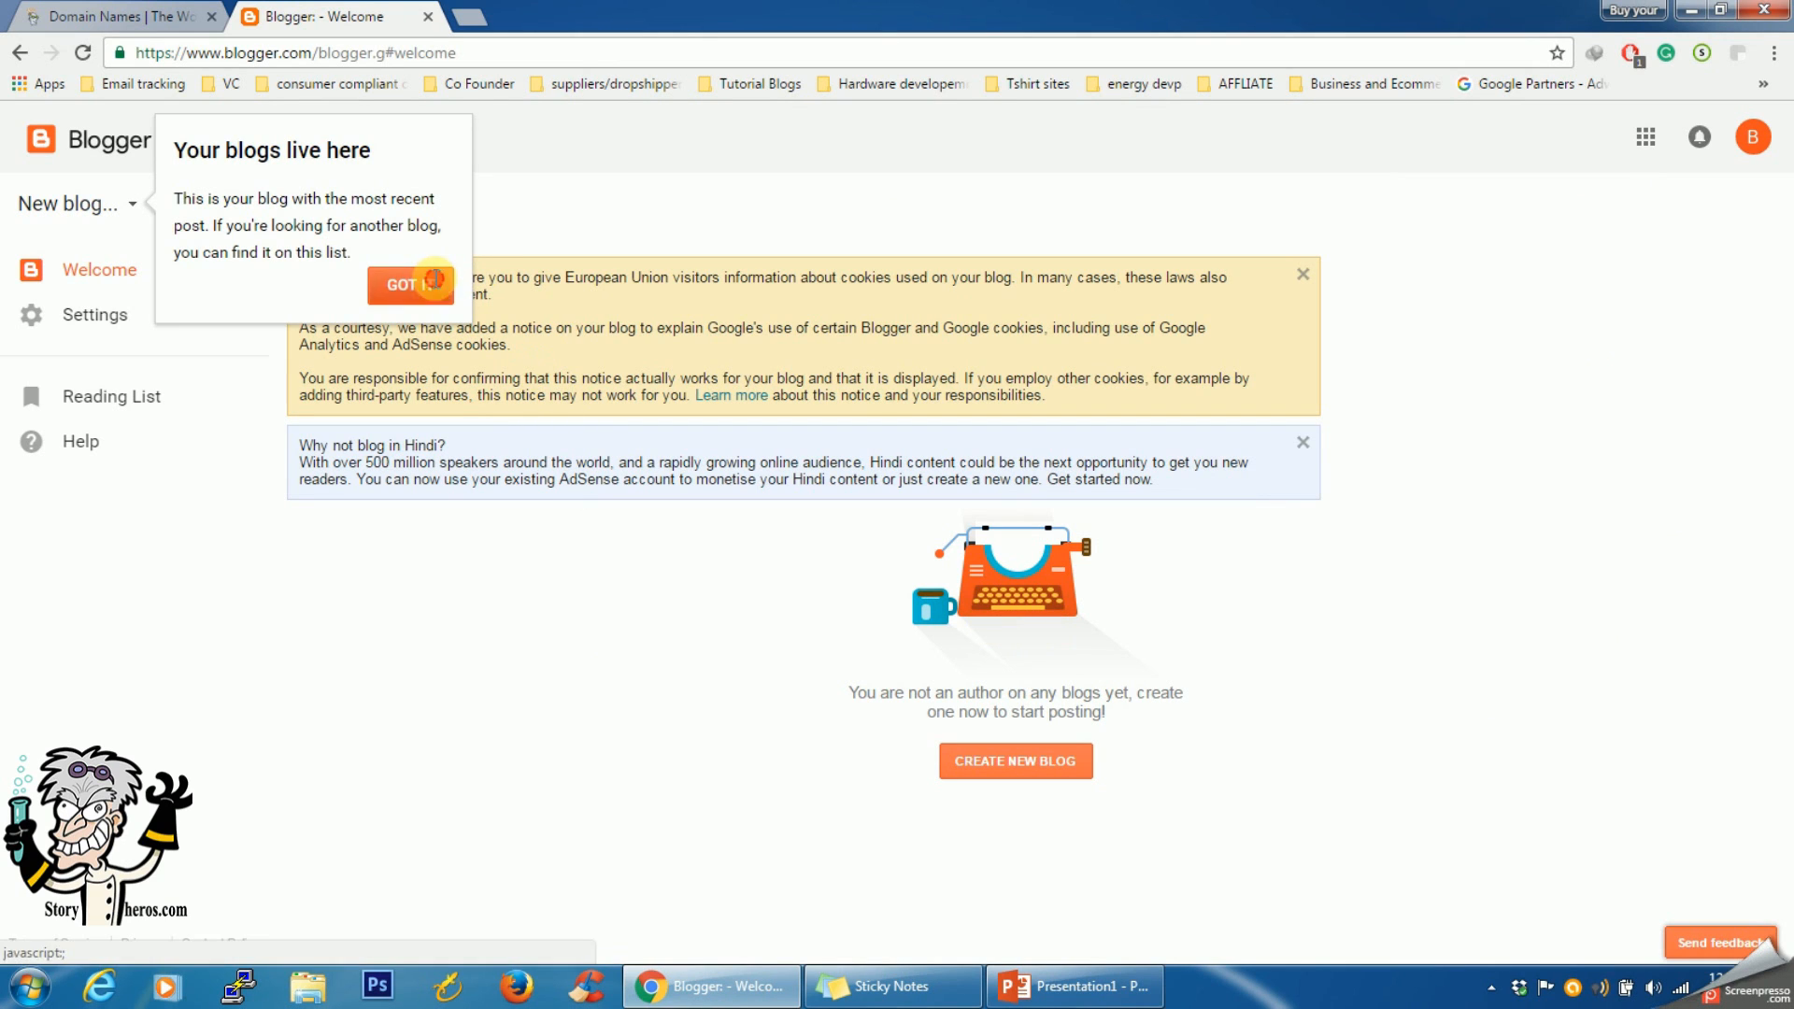
pyautogui.click(432, 282)
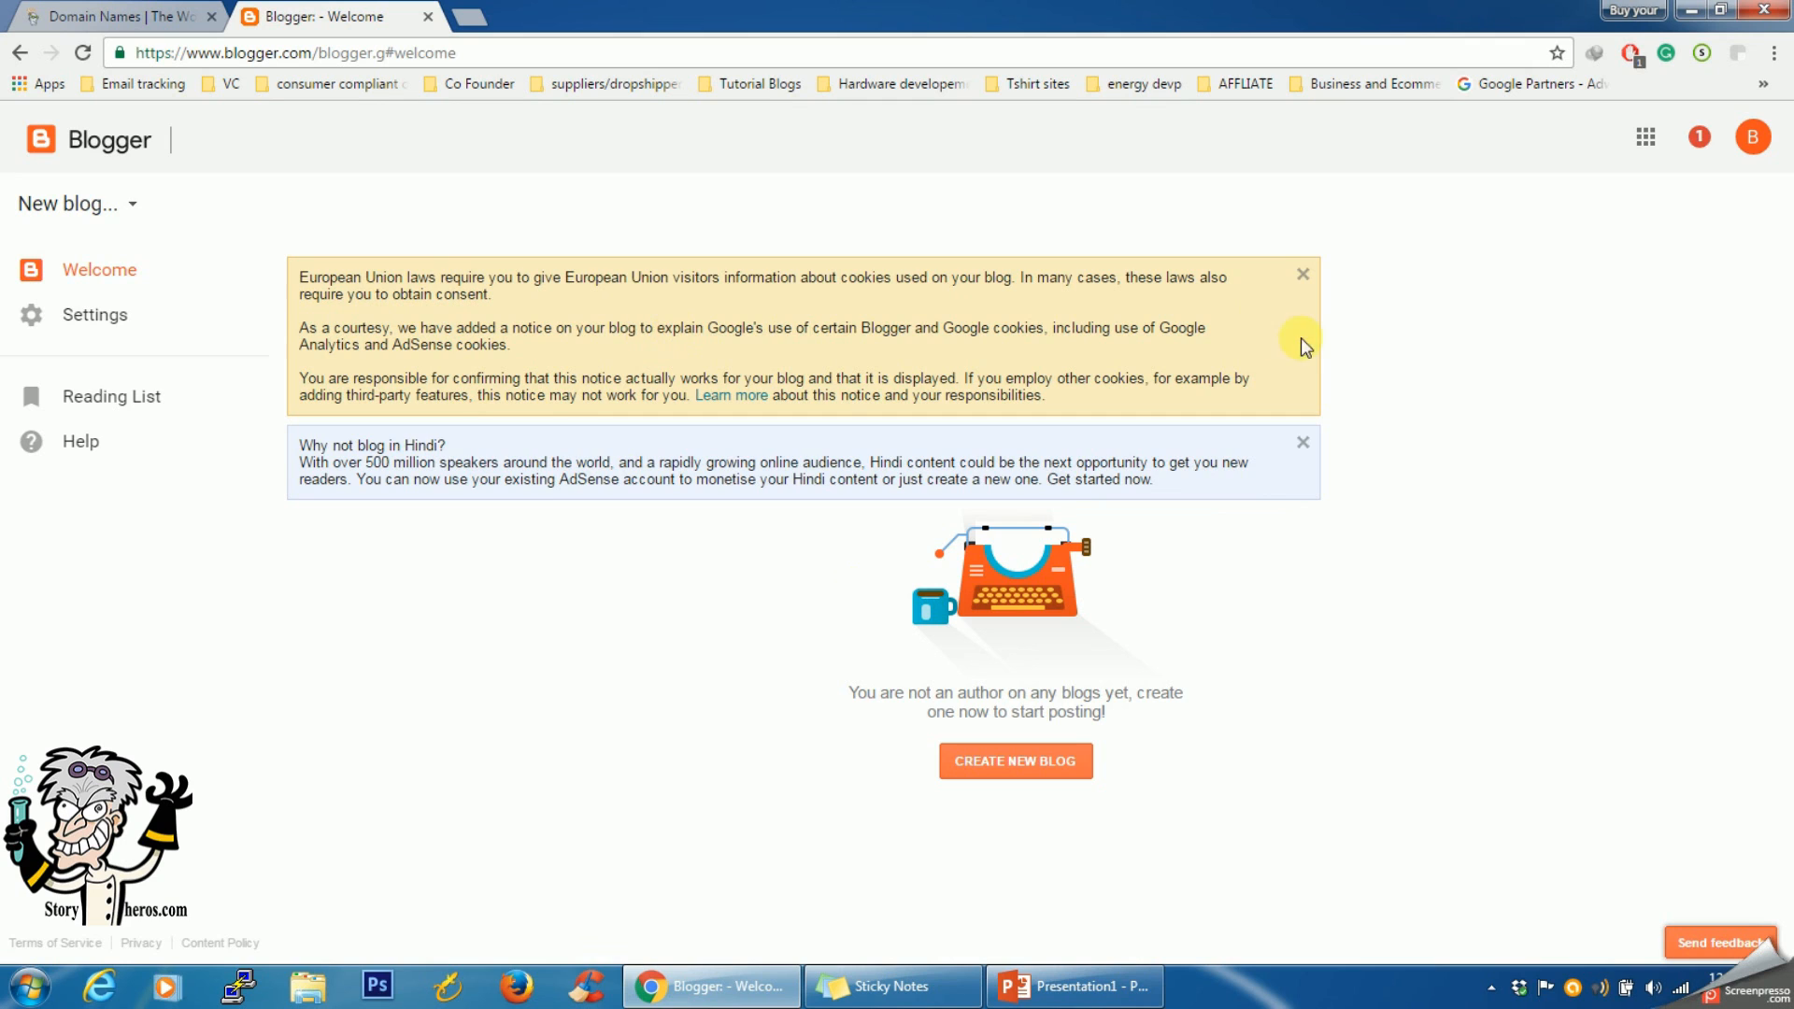
pyautogui.click(1302, 271)
pyautogui.click(1304, 266)
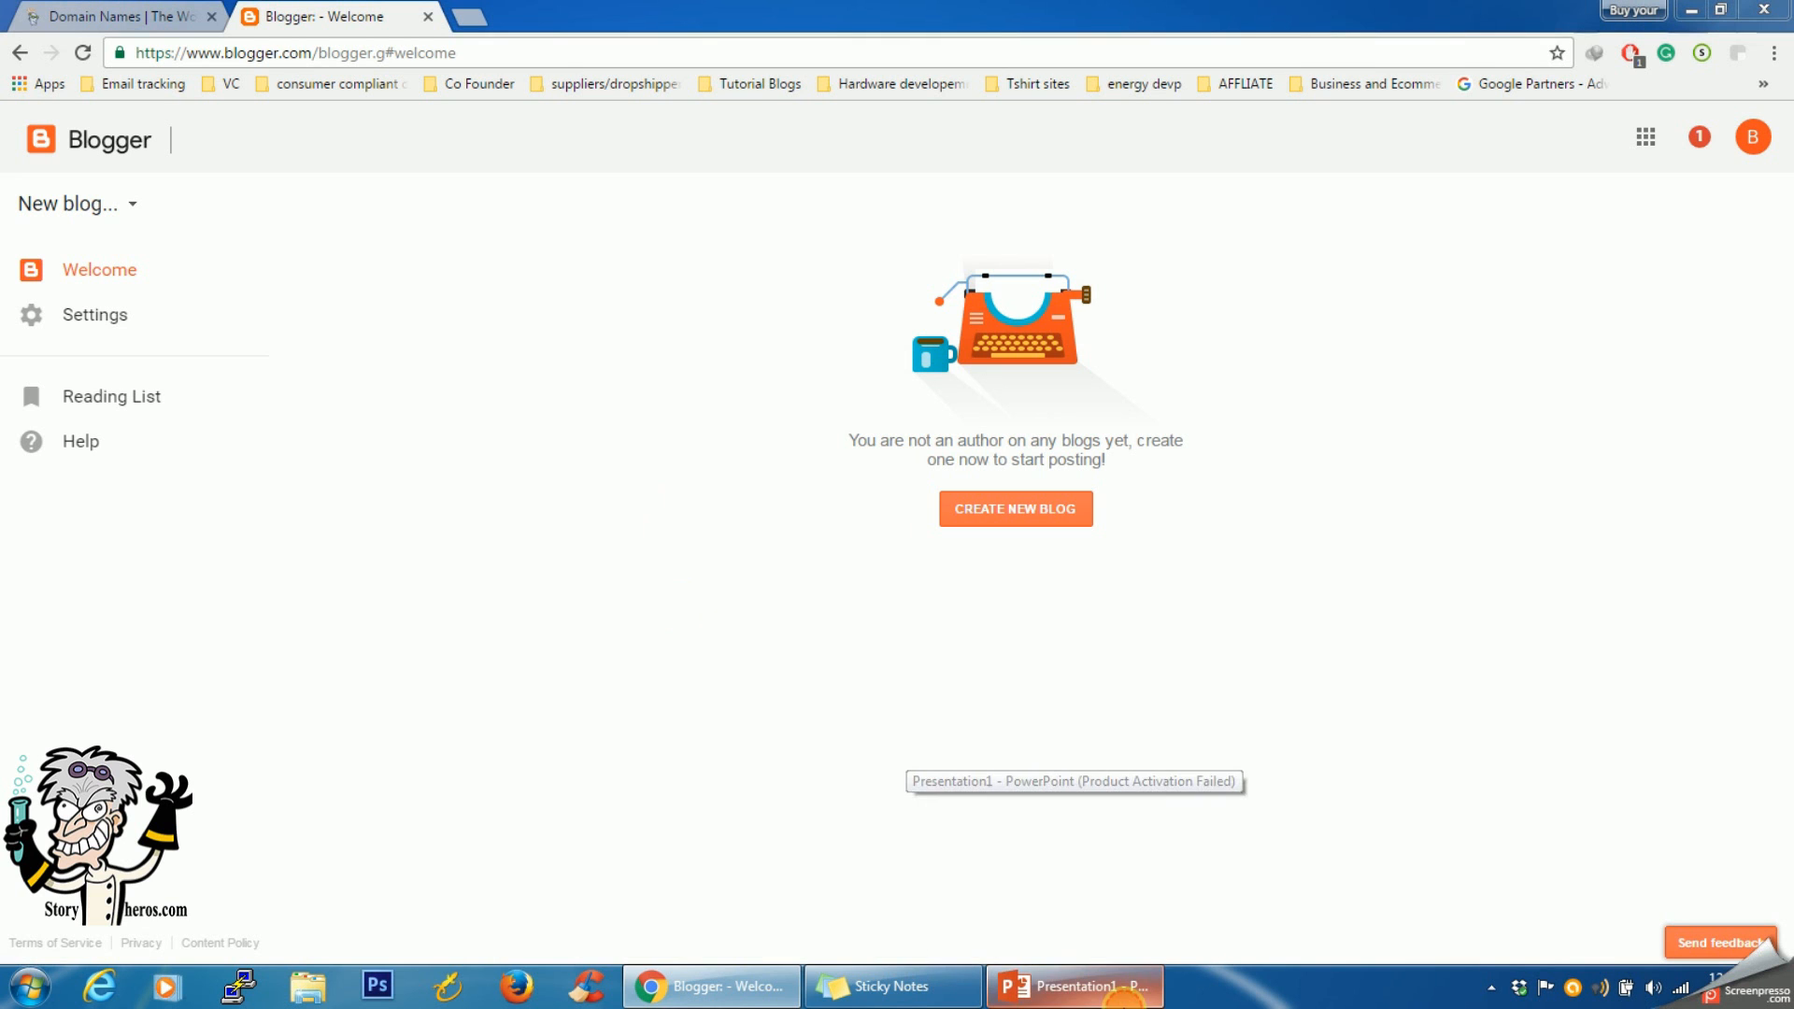
pyautogui.hotkey('alt', 'Tab')
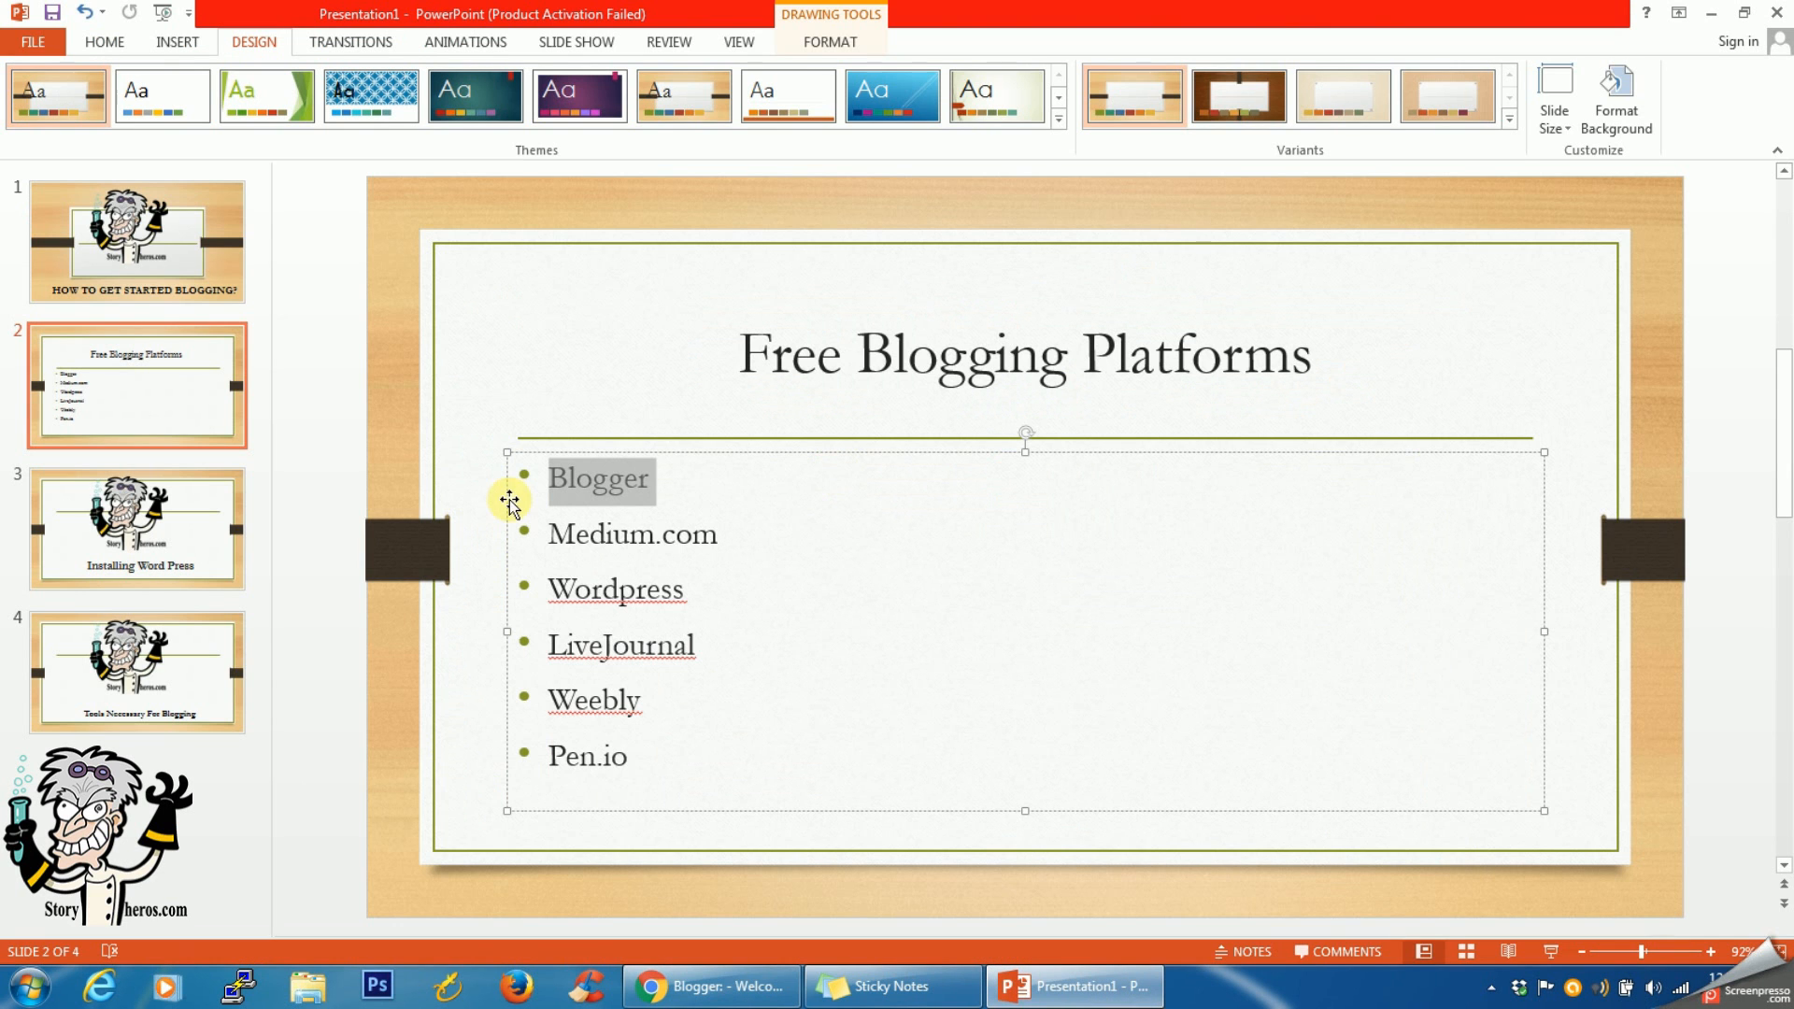
pyautogui.click(727, 493)
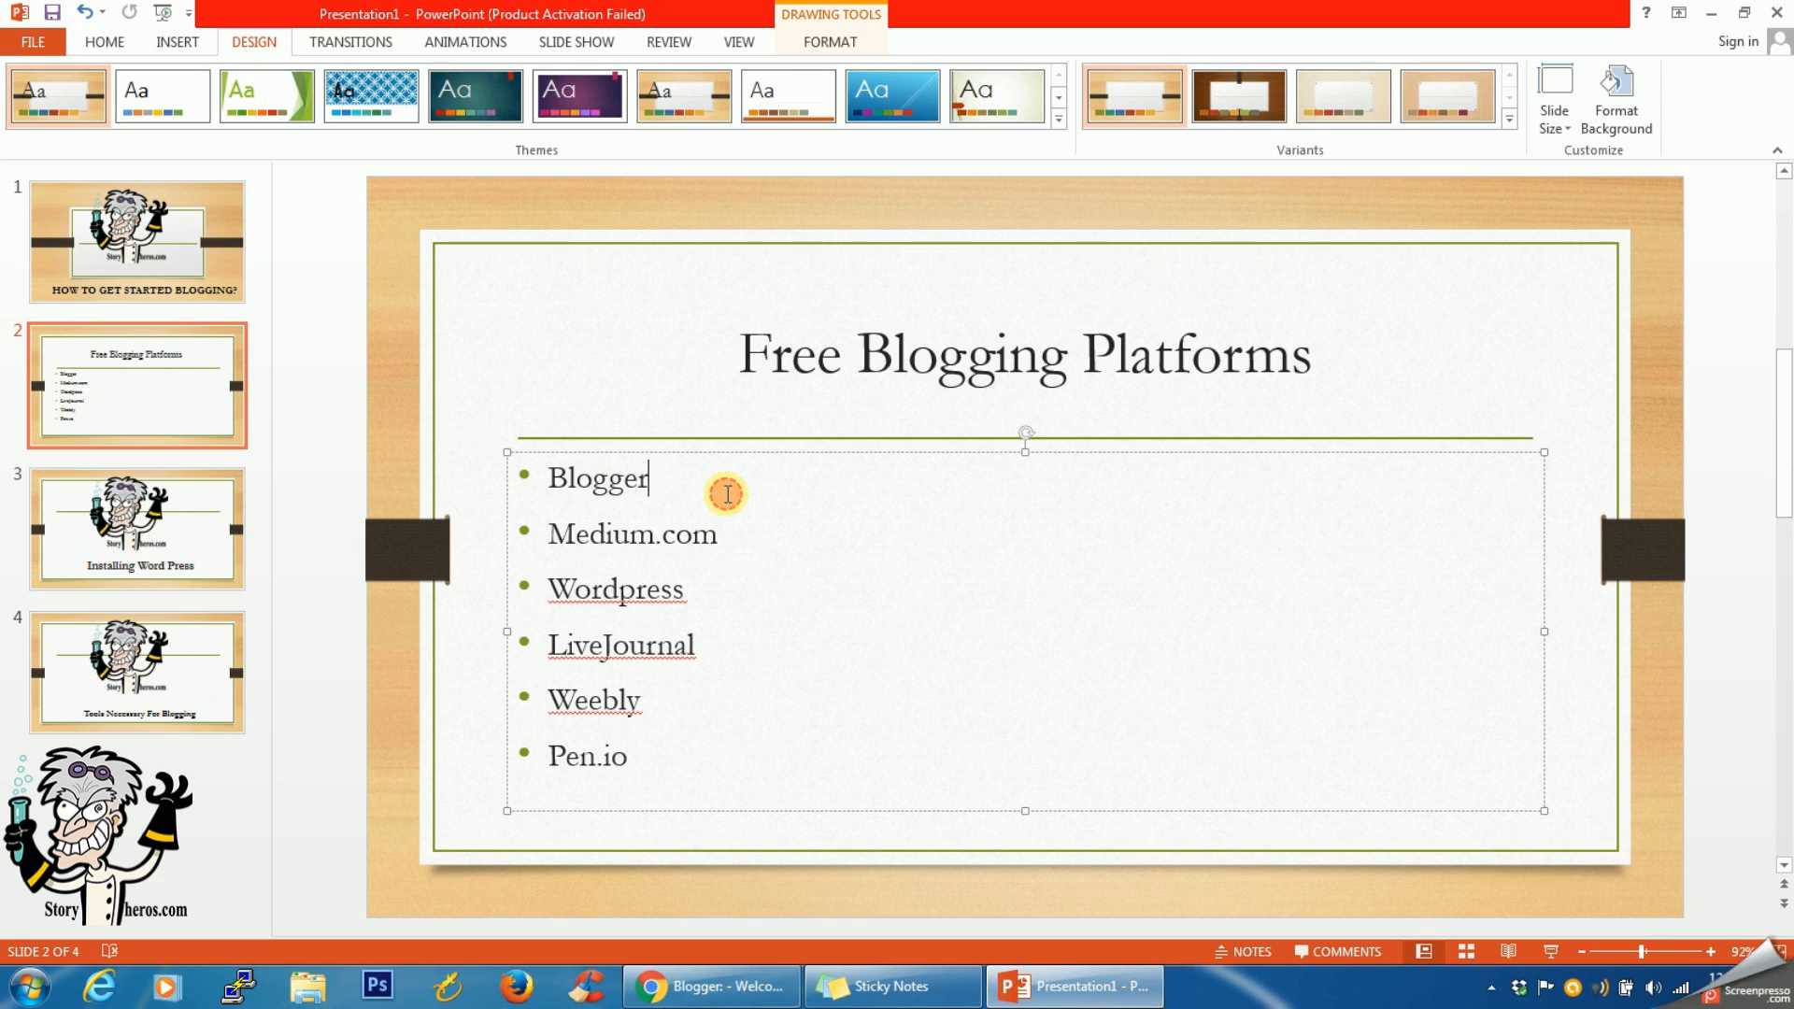
pyautogui.write('-')
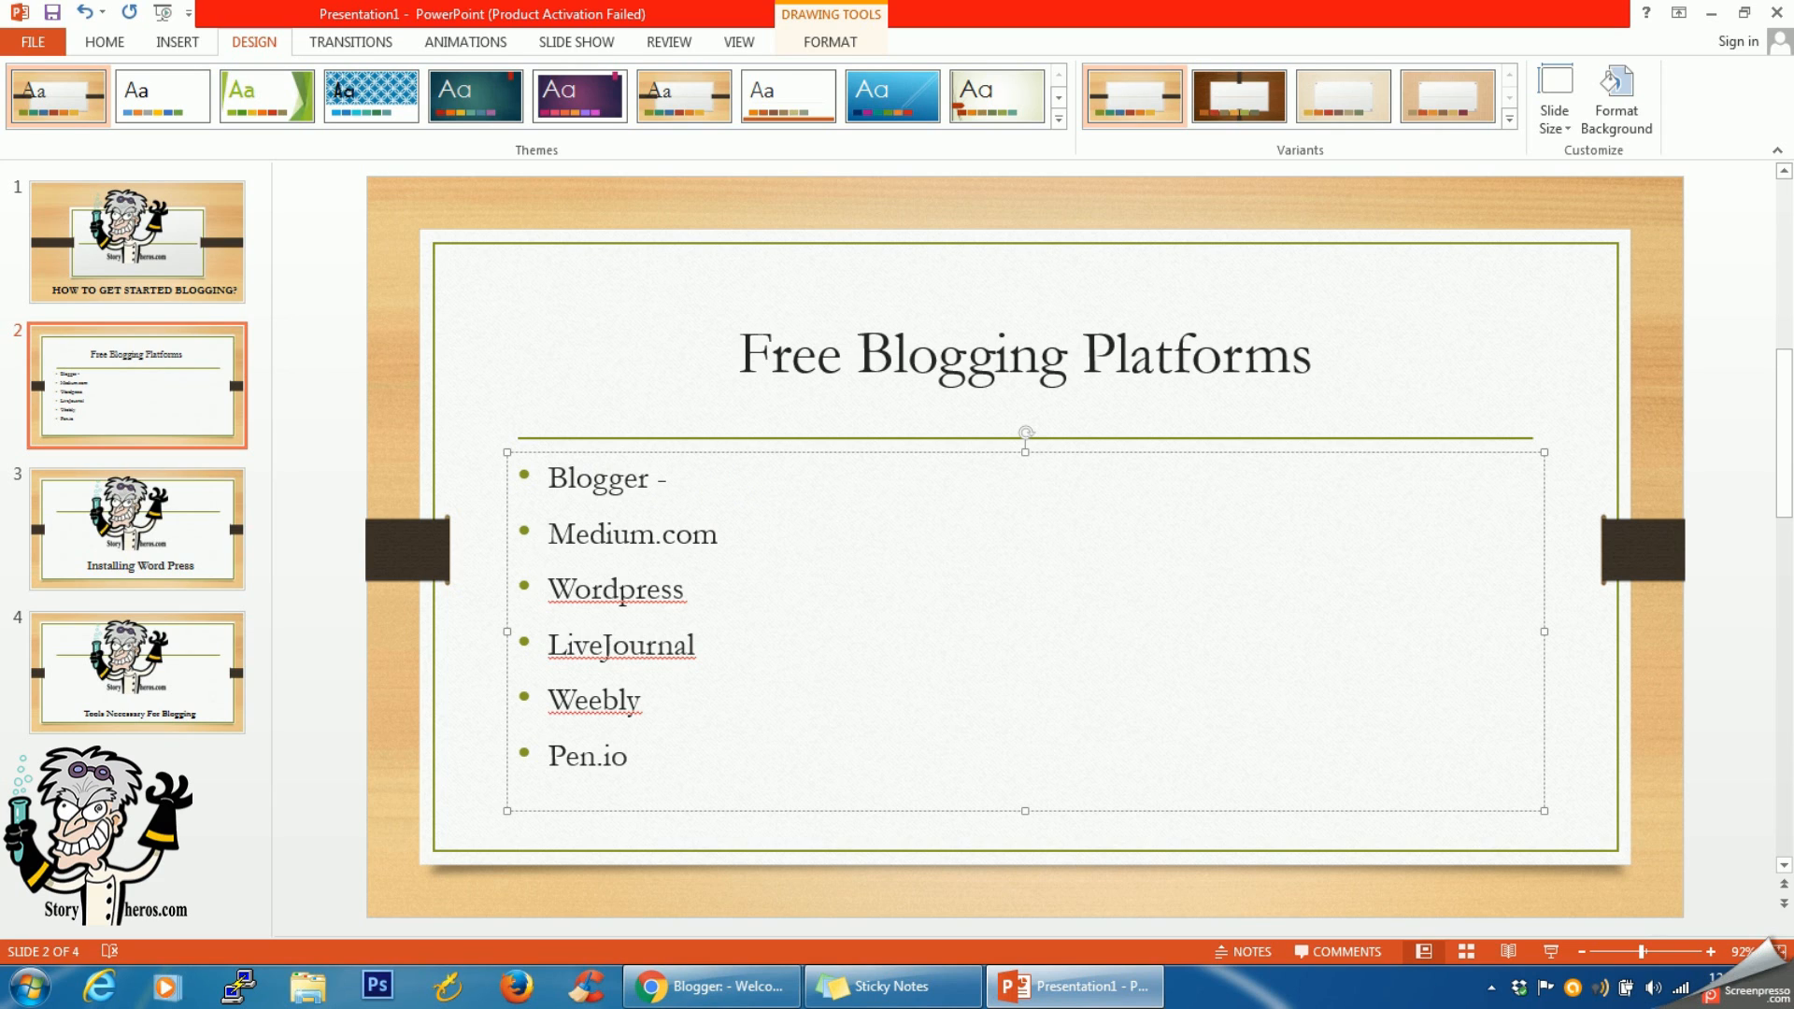
pyautogui.write(' www.yourname')
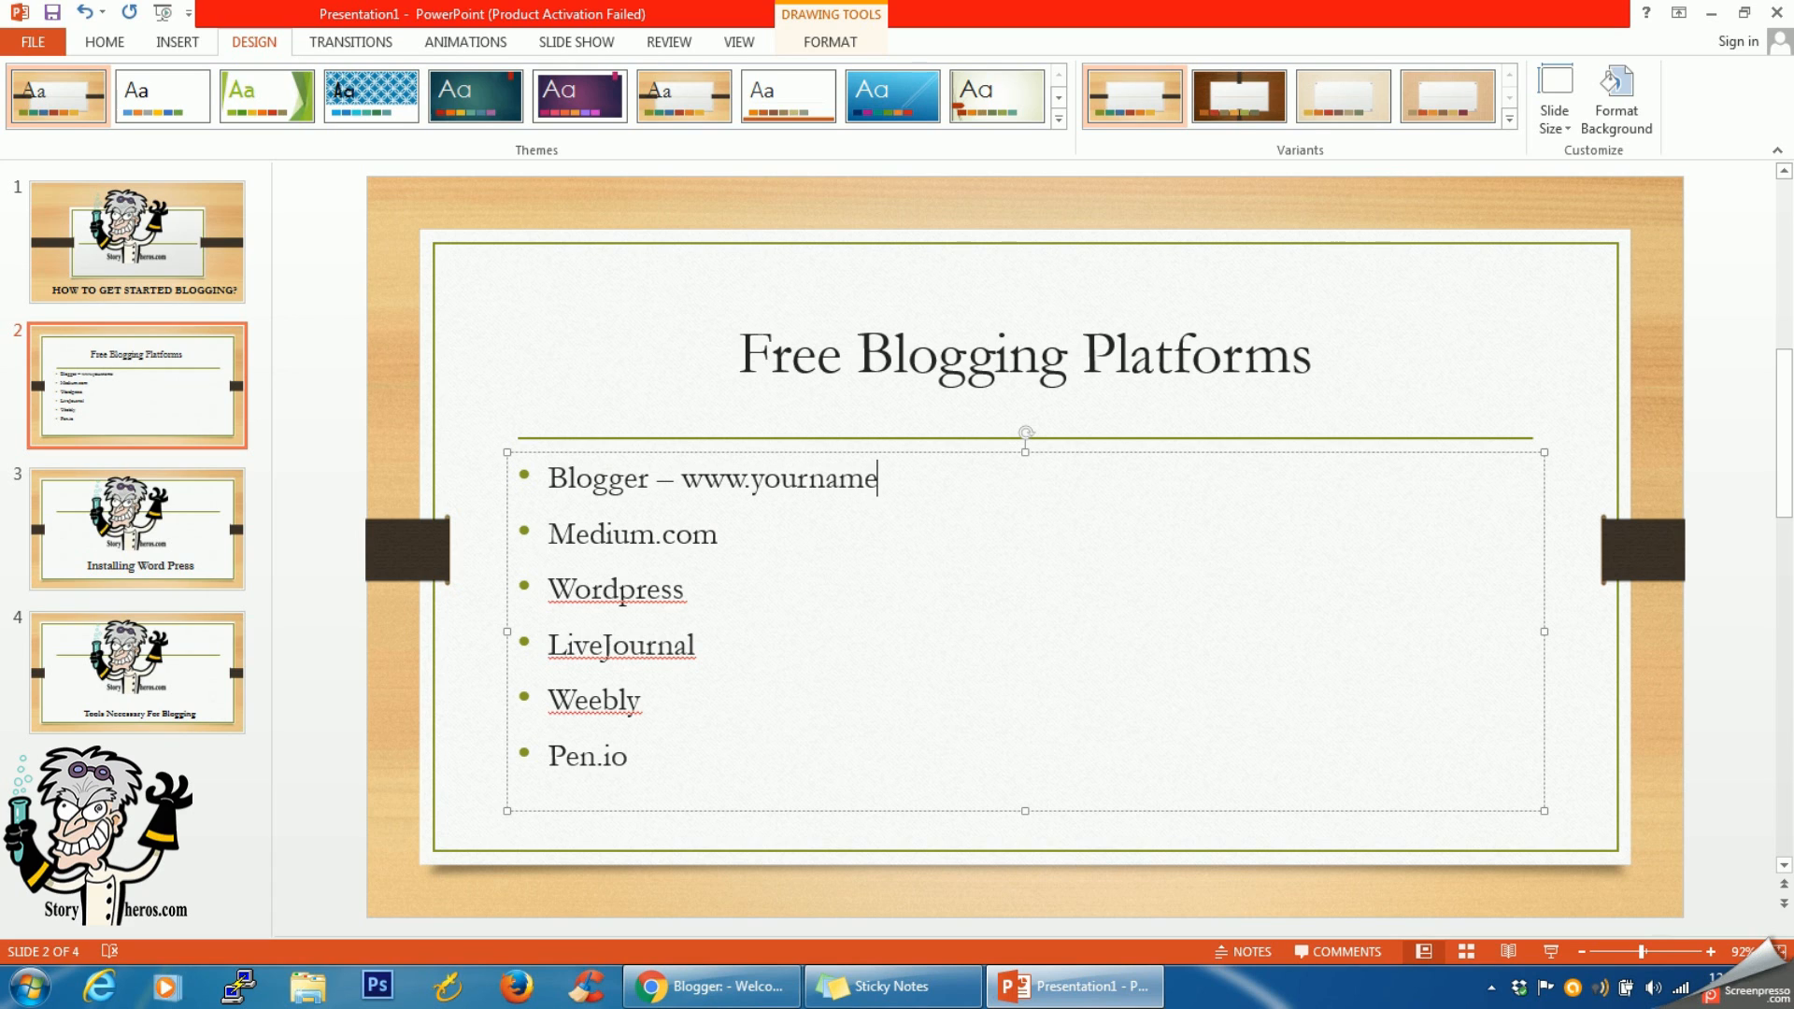
pyautogui.write('.blogspot')
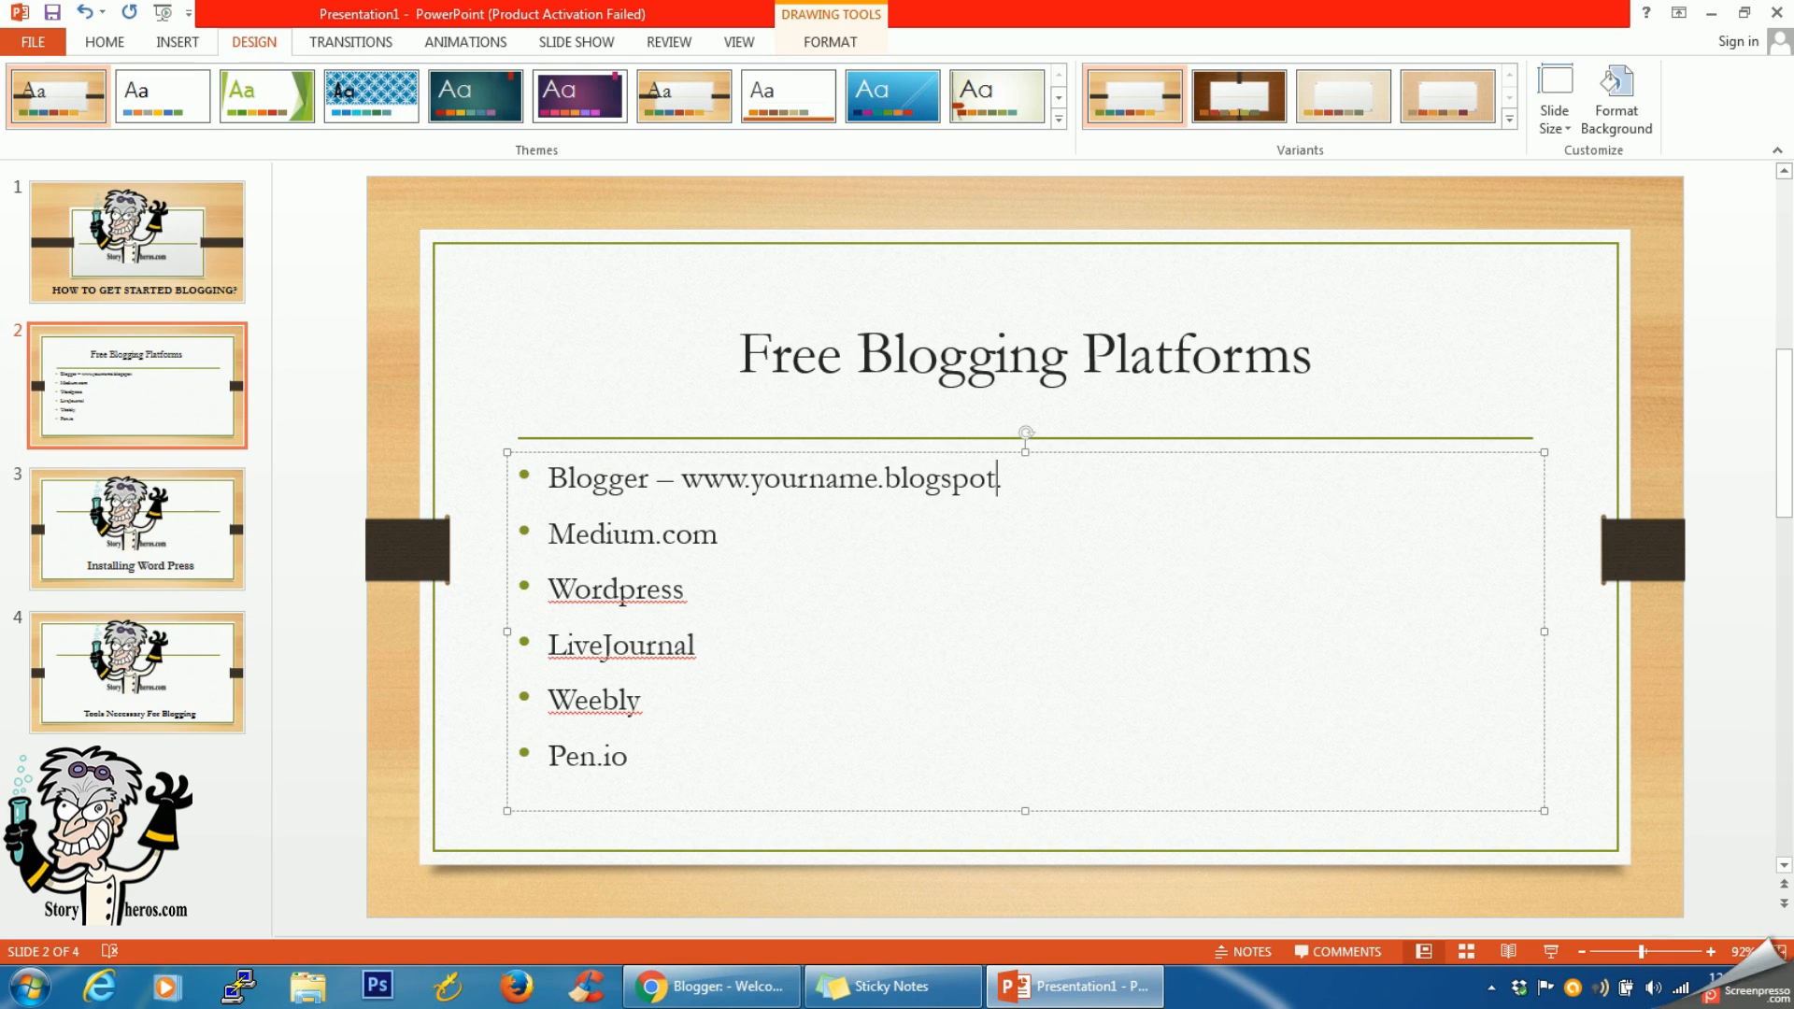
pyautogui.write('.in')
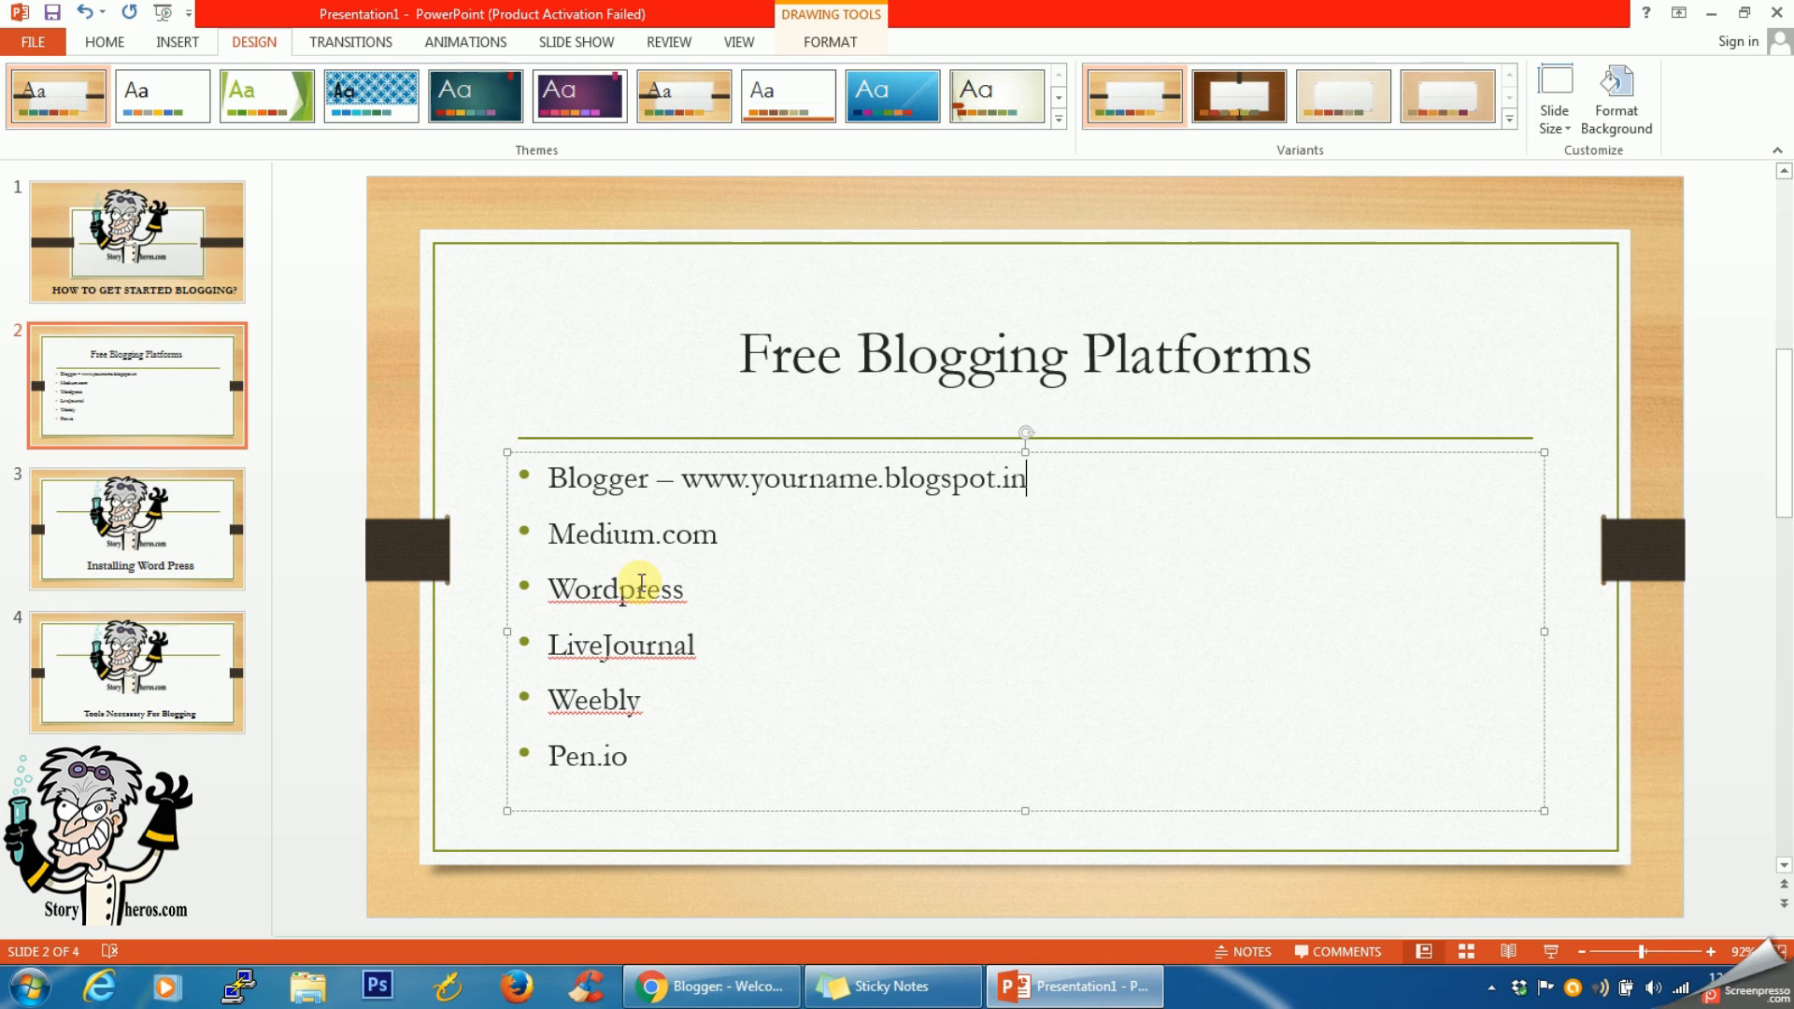
pyautogui.click(1002, 480)
pyautogui.doubleClick(1026, 482)
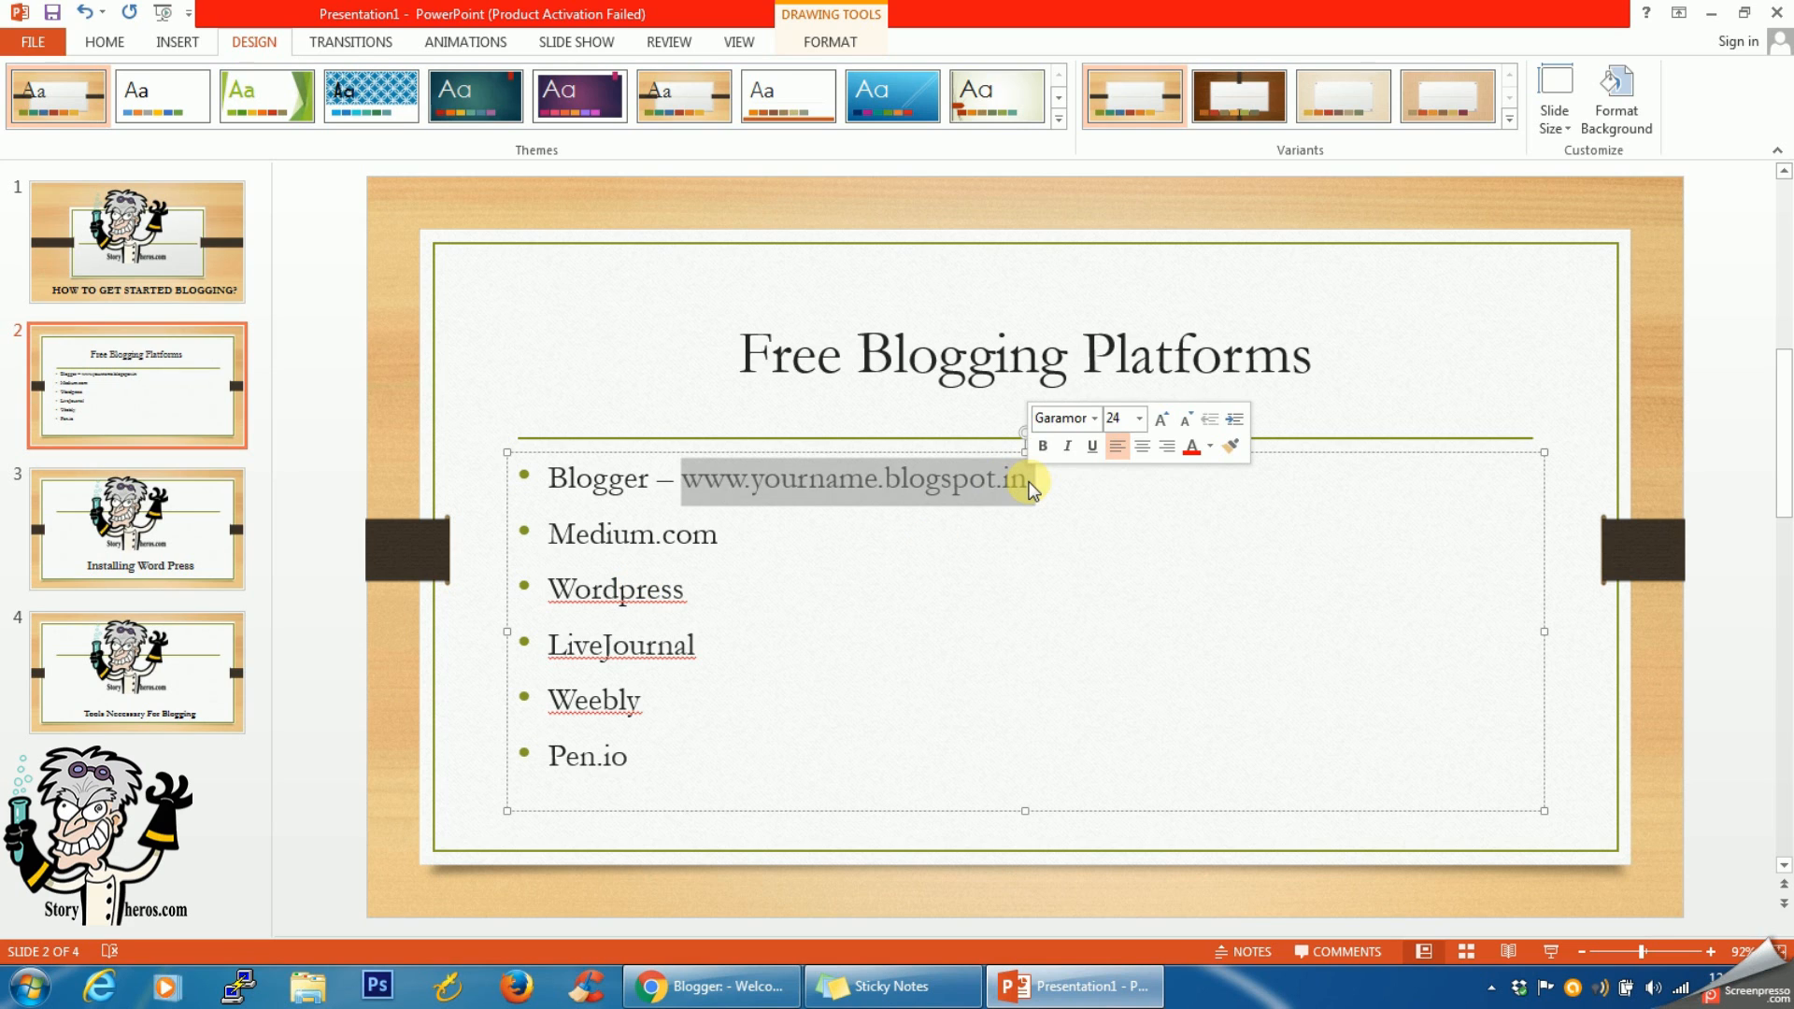
pyautogui.click(809, 615)
# Return to Blogger in Chrome and start a new blog with the title "sports" and the address mysports.blogspot.com.
pyautogui.click(714, 986)
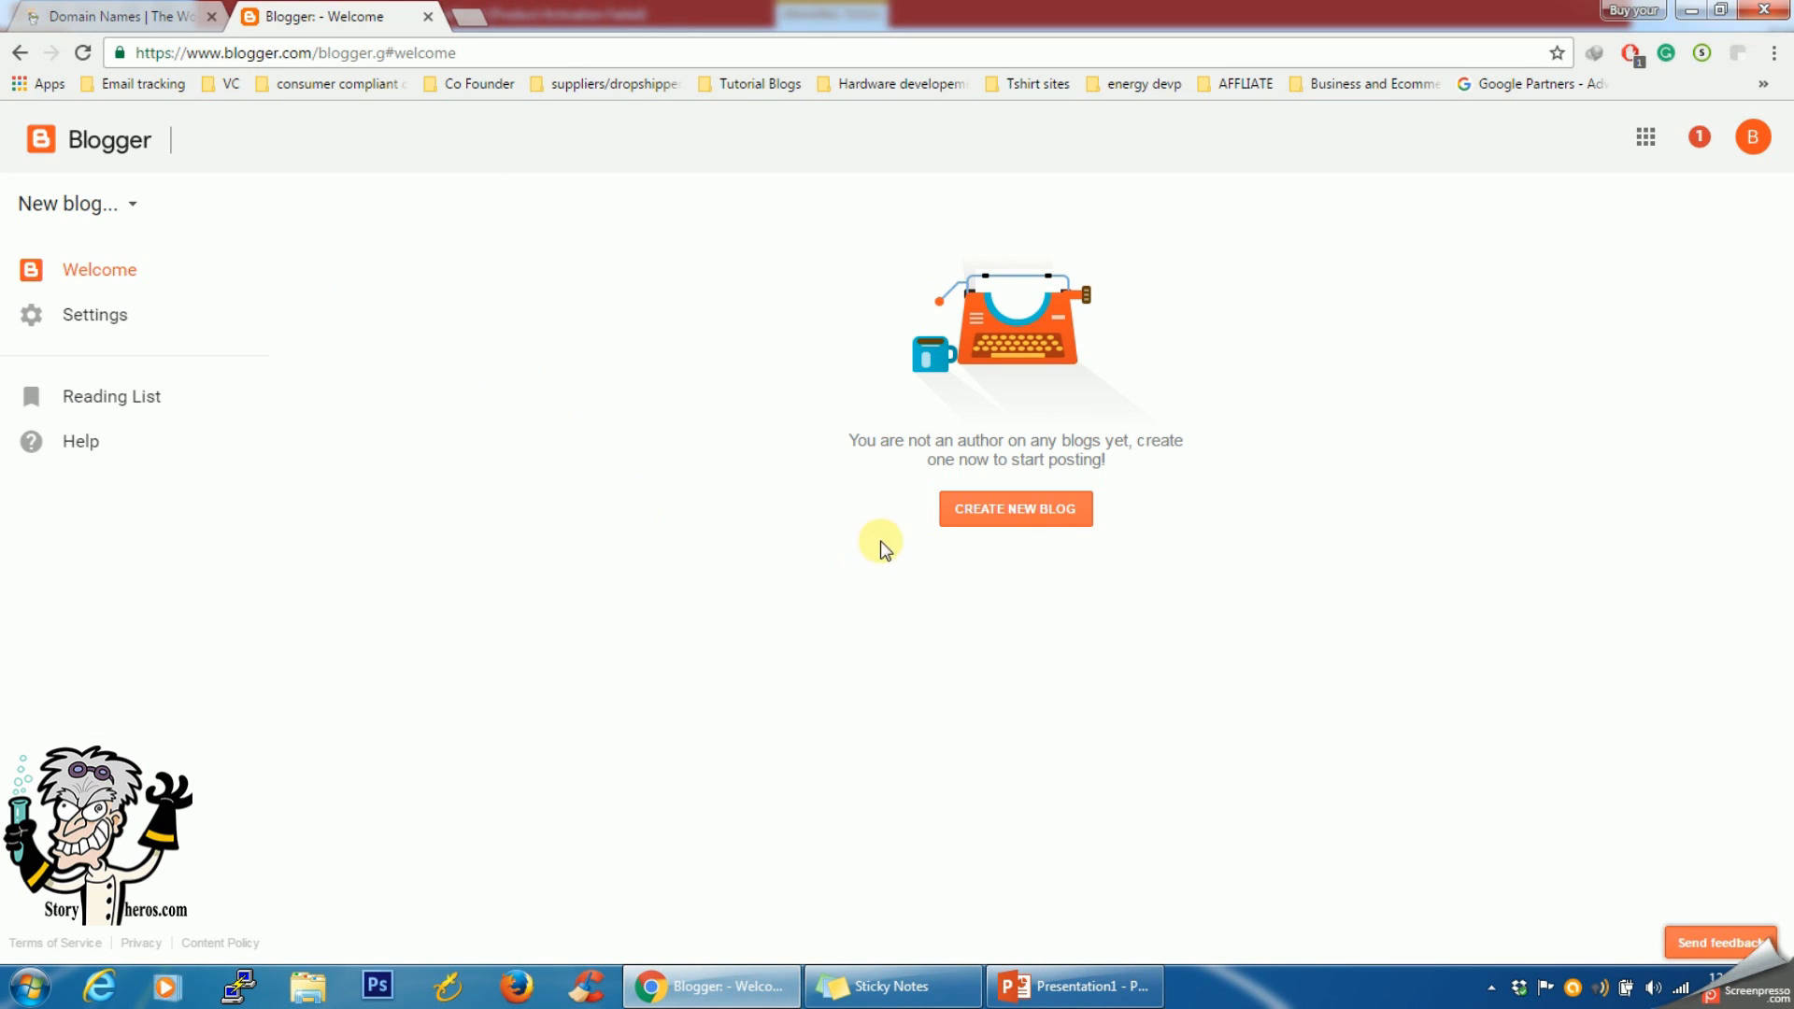
pyautogui.click(1065, 511)
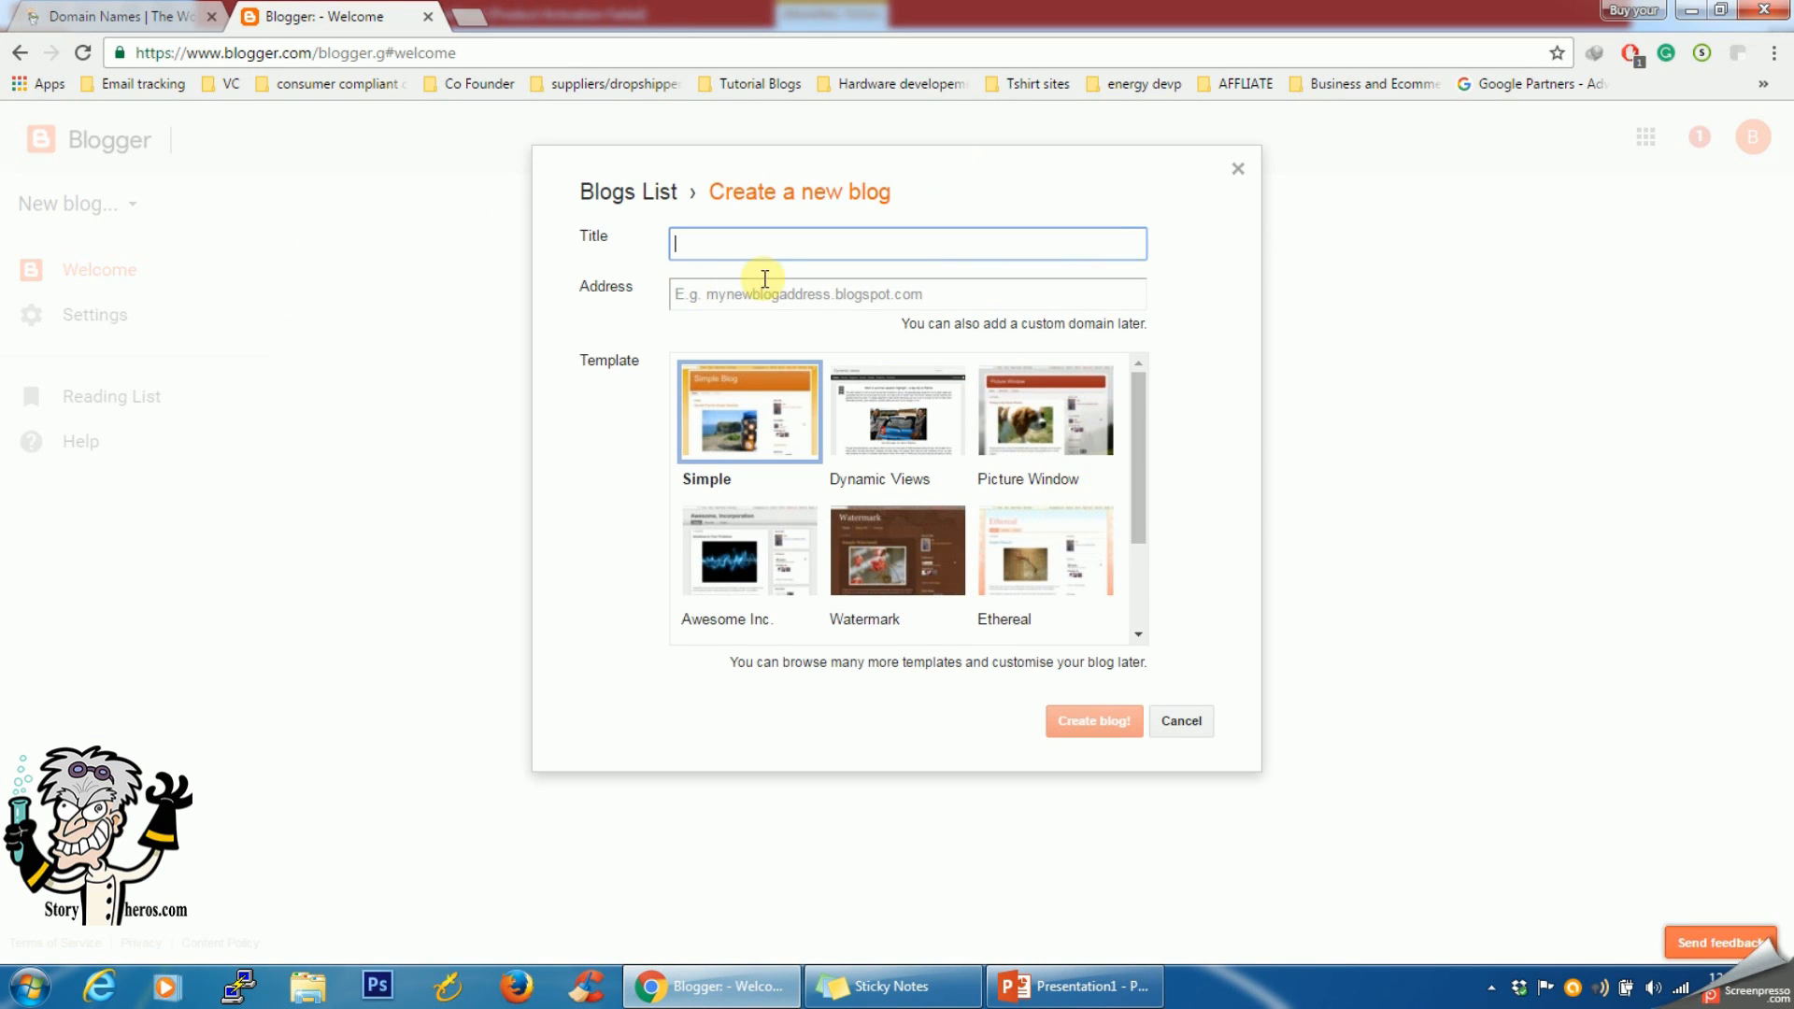
pyautogui.click(764, 247)
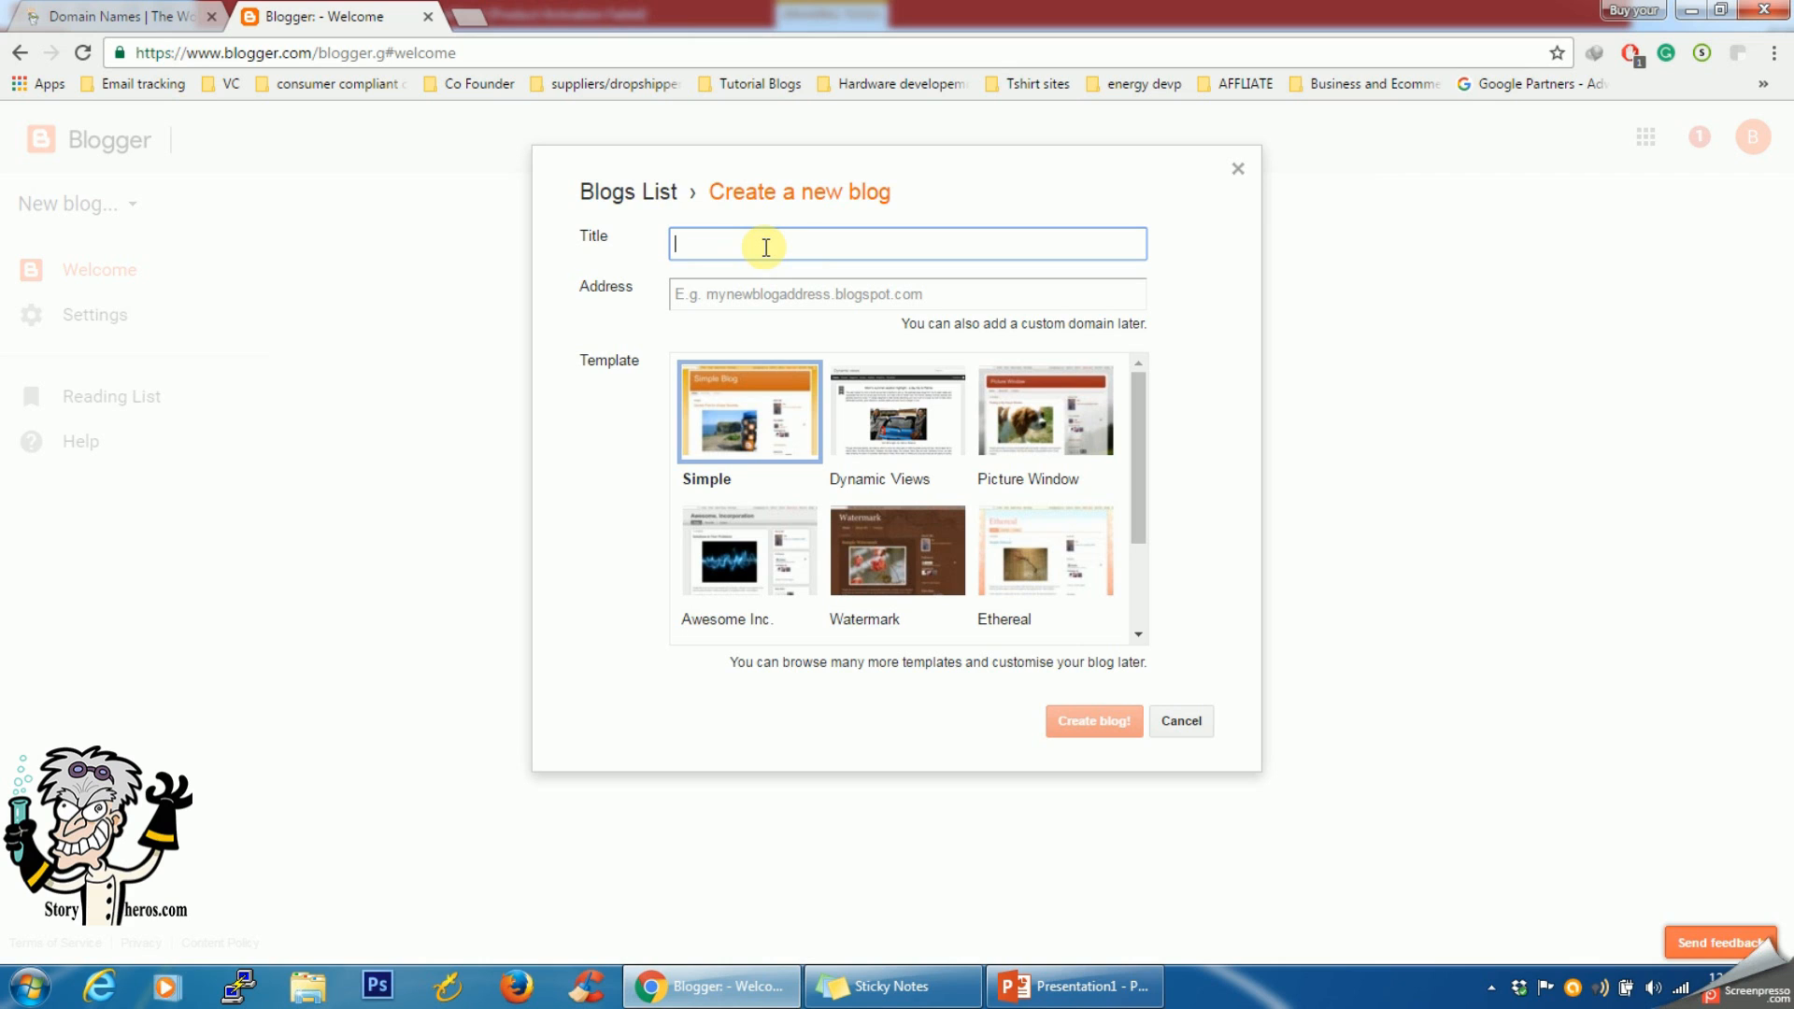
pyautogui.write('sports')
pyautogui.click(765, 303)
pyautogui.write('my')
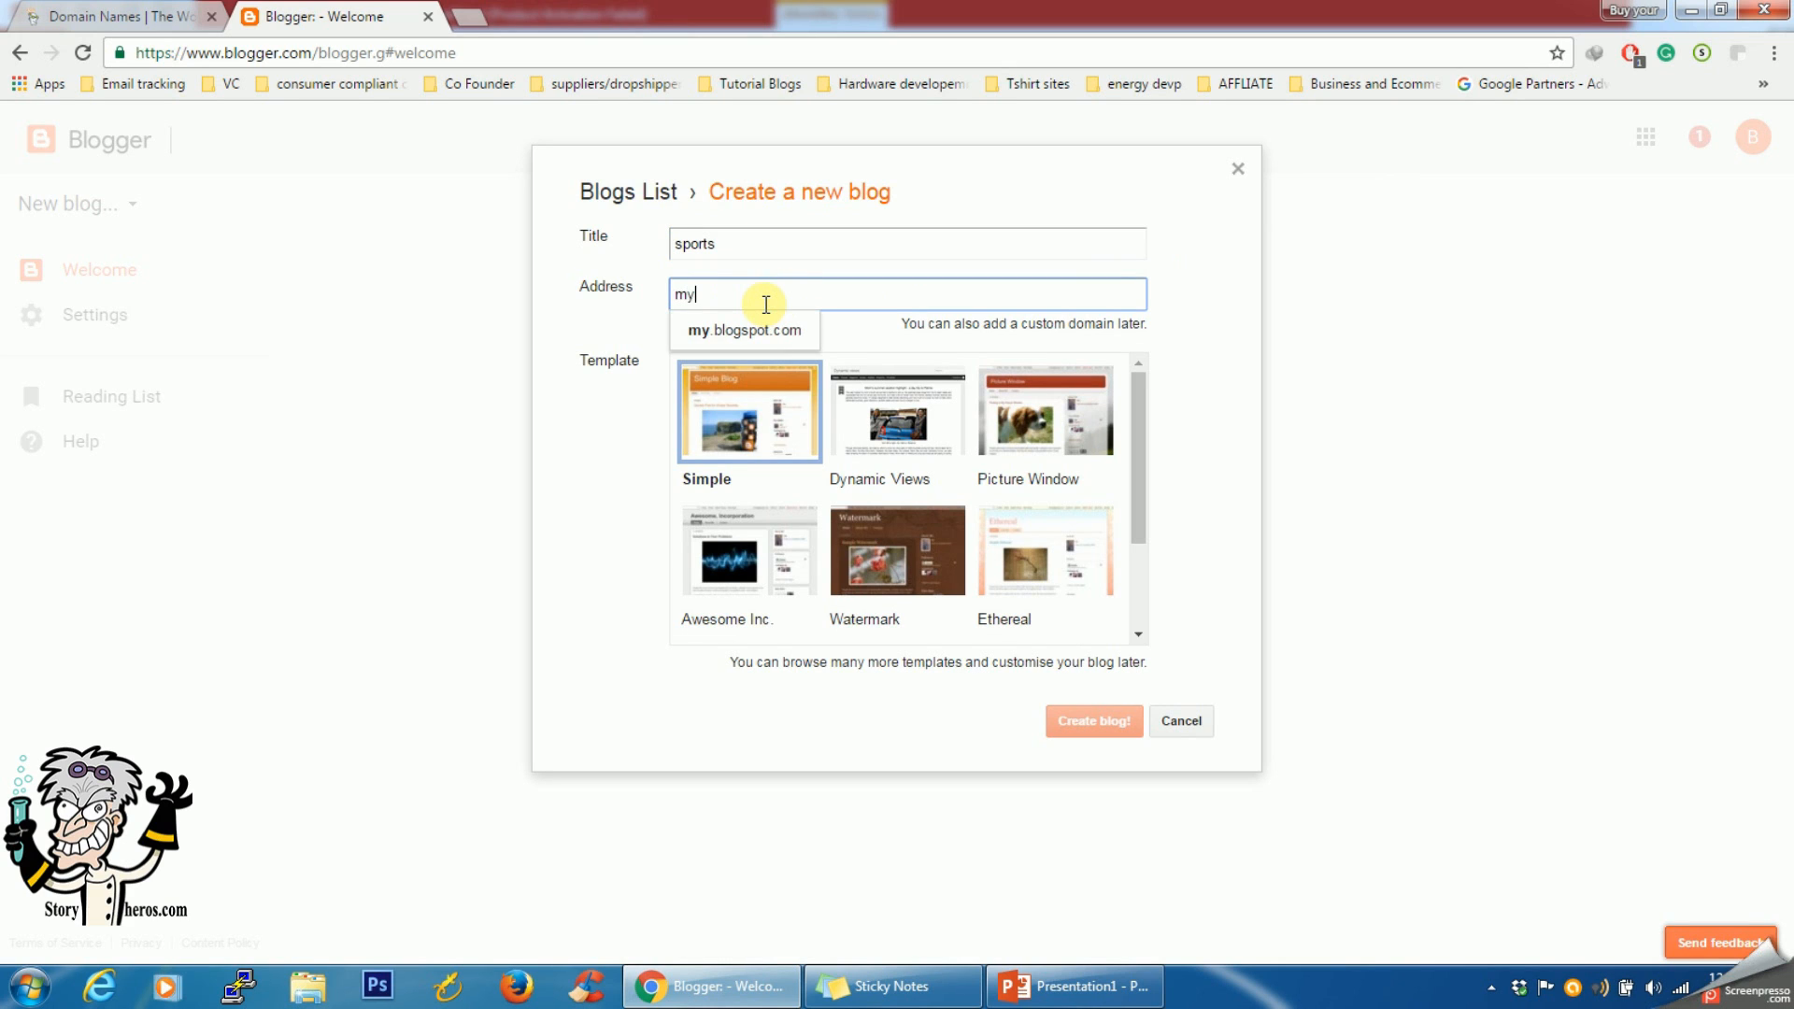
pyautogui.write('sports')
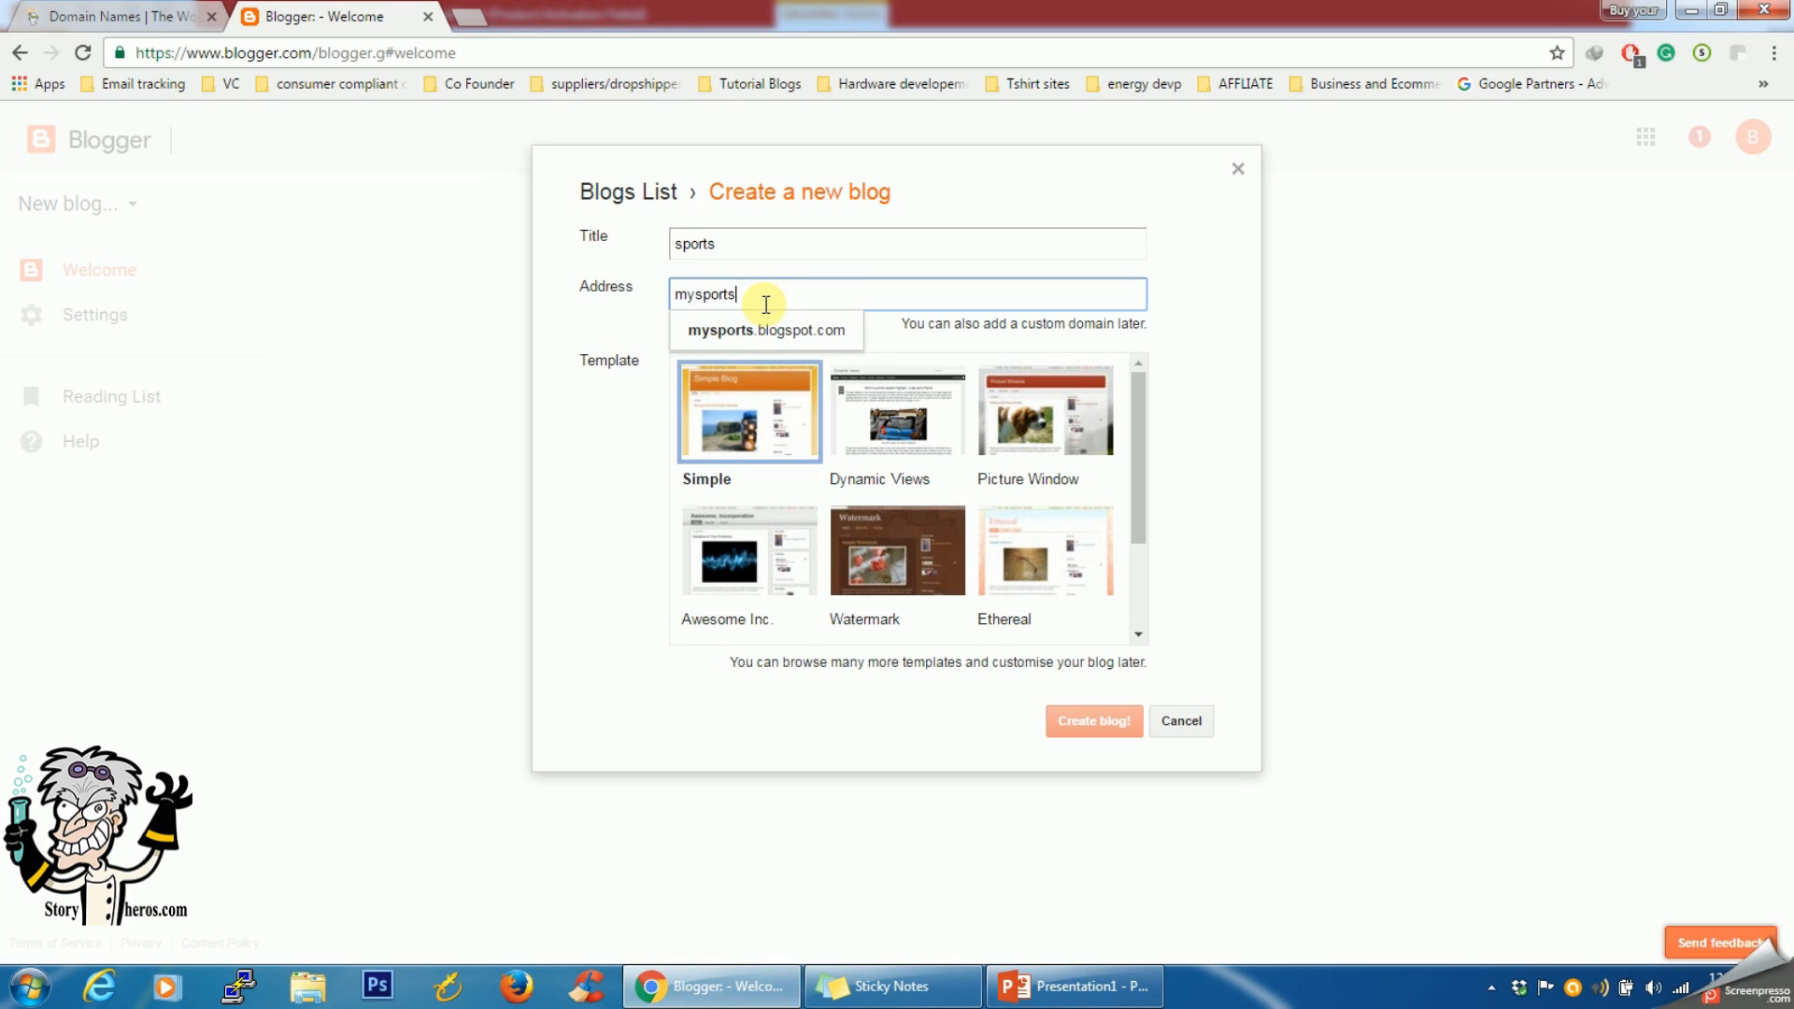
pyautogui.click(786, 336)
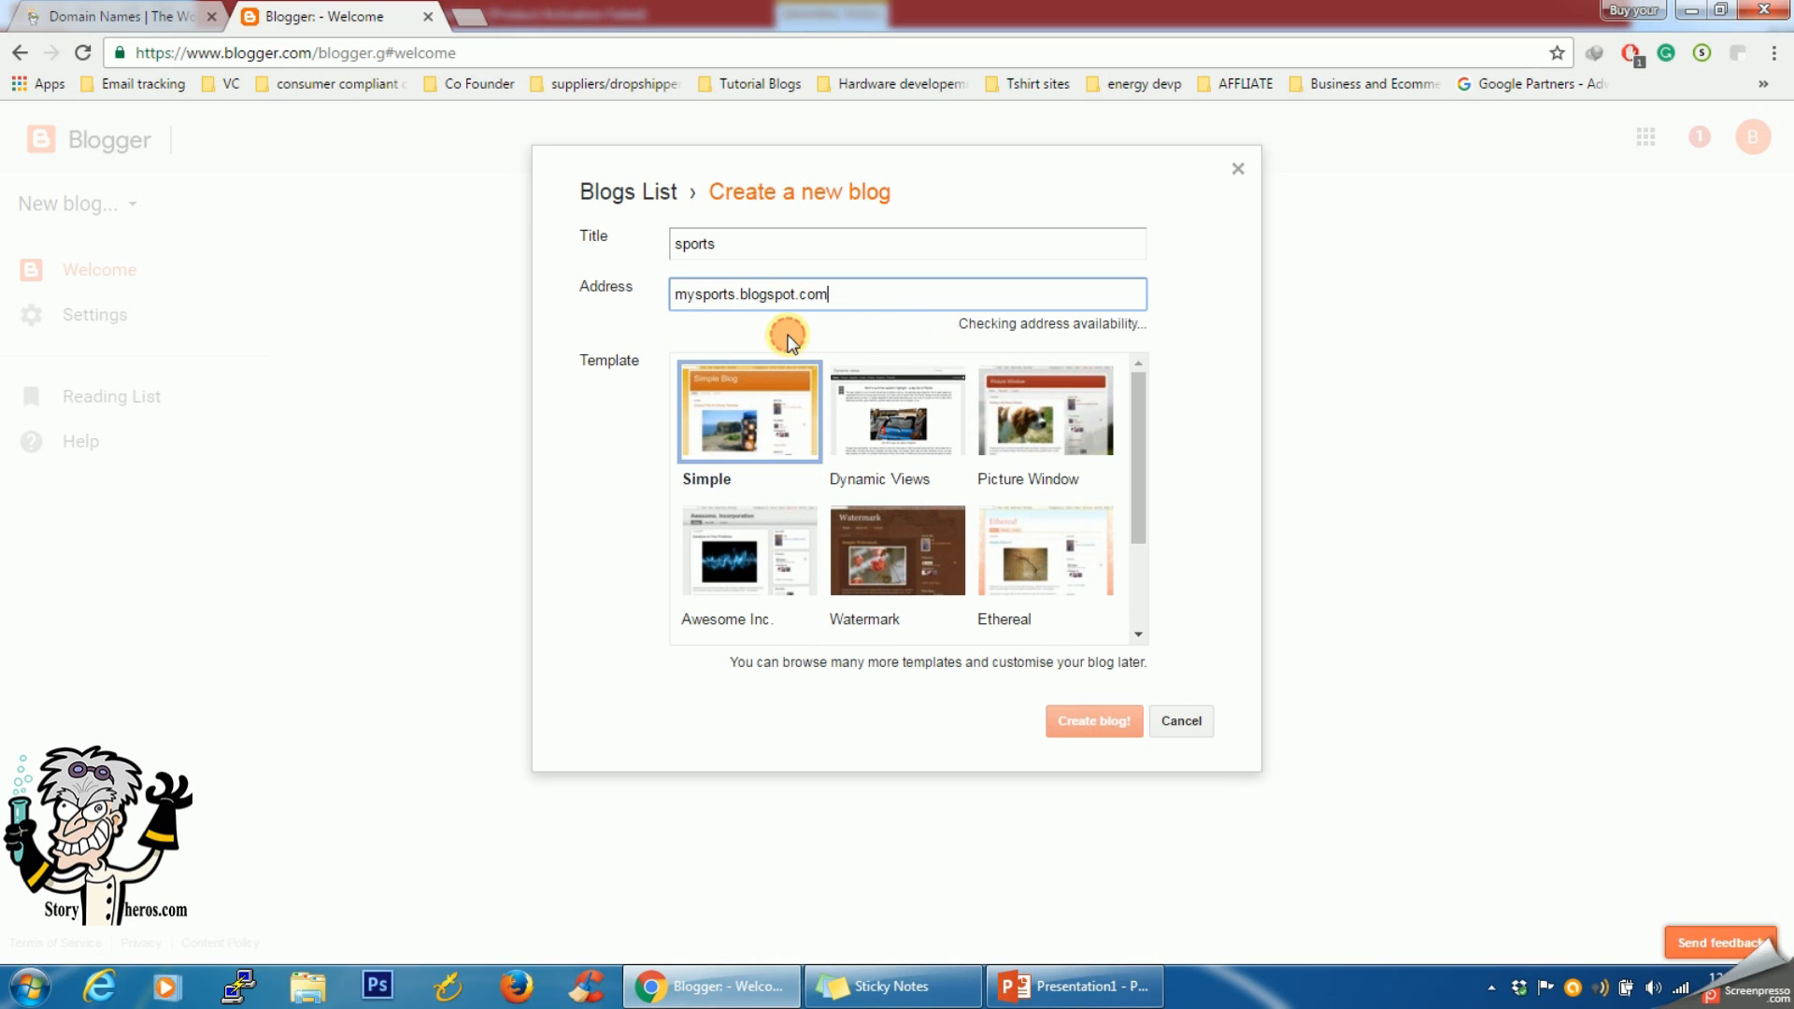
pyautogui.moveTo(801, 293); pyautogui.dragTo(854, 295)
pyautogui.click(852, 295)
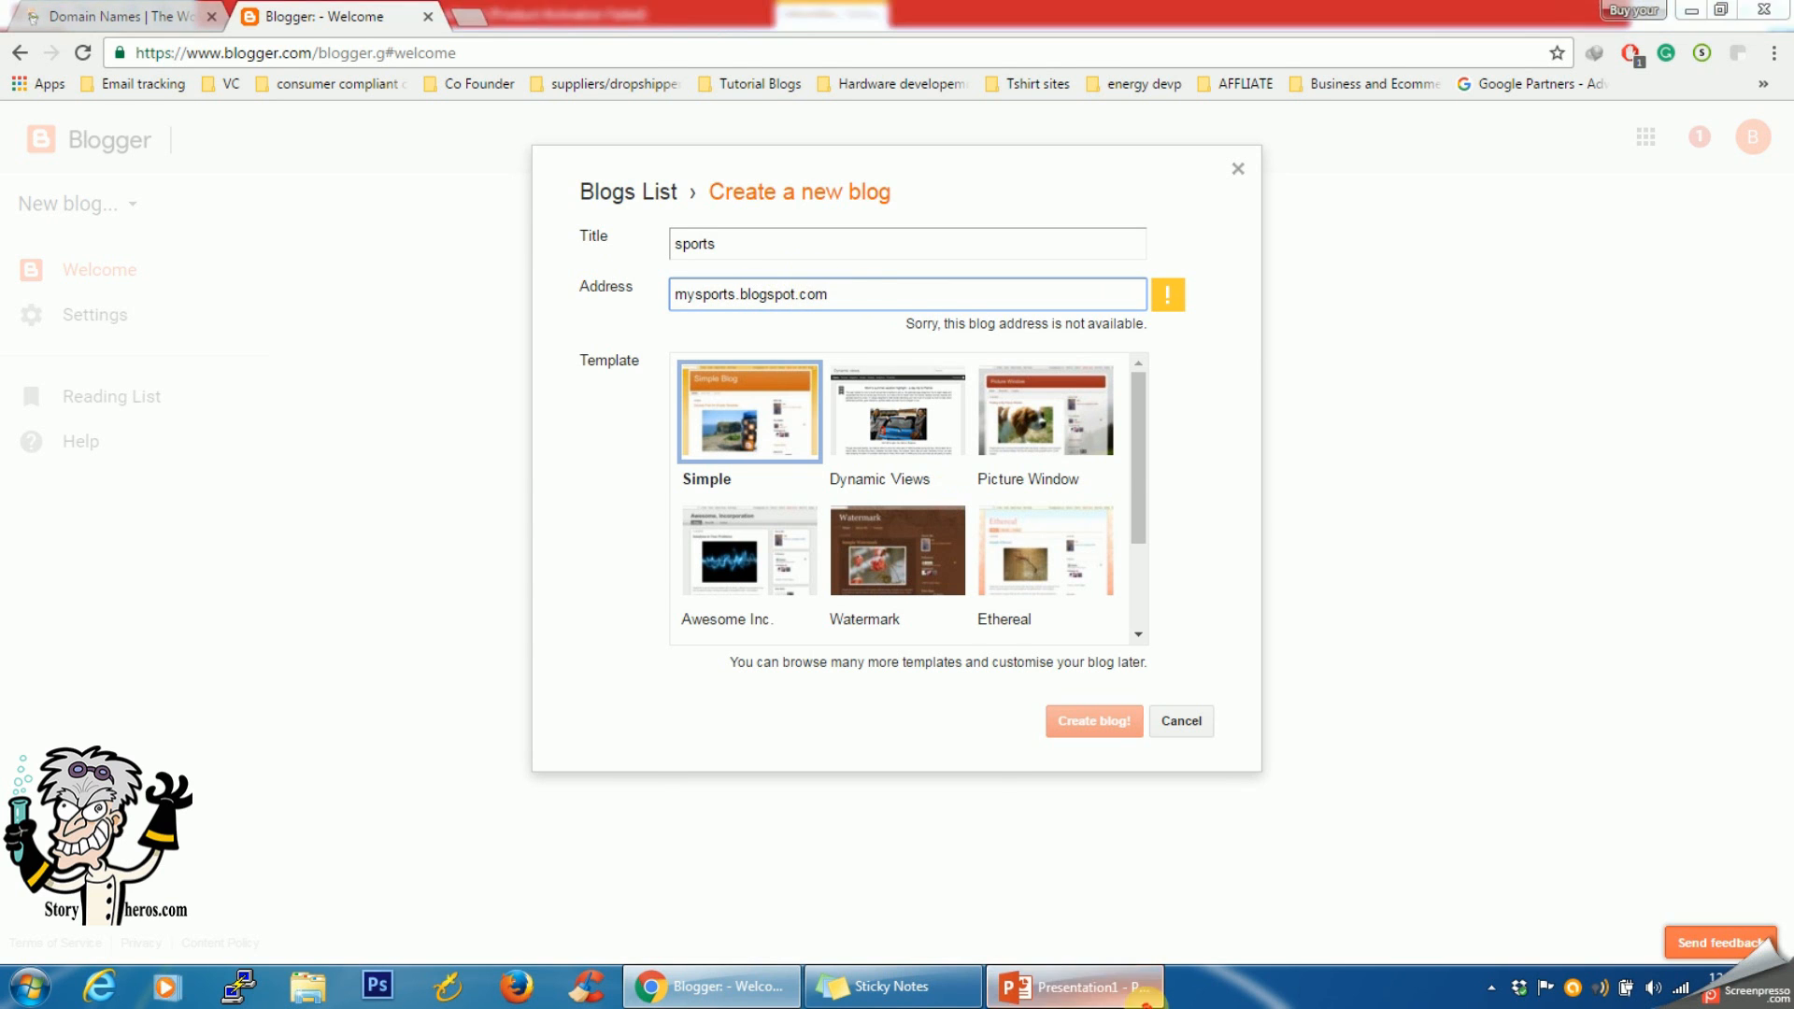
# Switch to PowerPoint and change the ending of the example address in the Blogger bullet to ".com".
pyautogui.click(1126, 986)
pyautogui.click(727, 540)
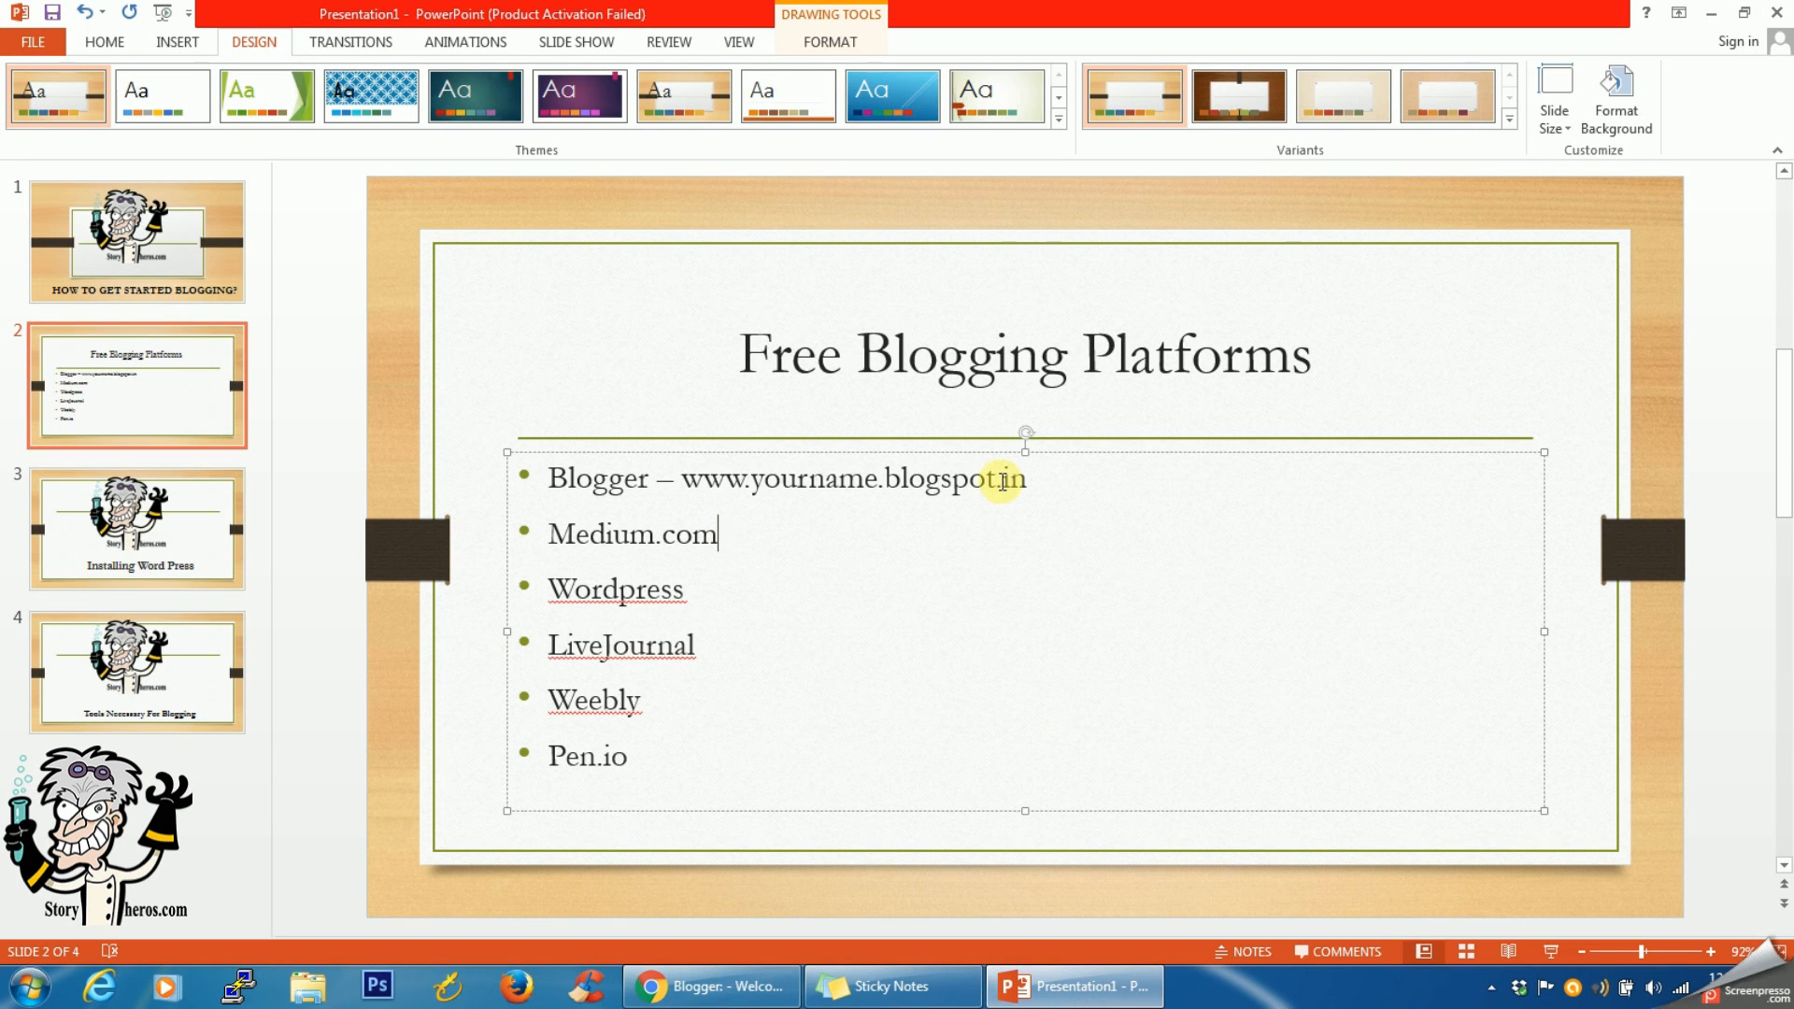
pyautogui.doubleClick(1003, 481)
pyautogui.click(1046, 481)
pyautogui.press('BackSpace')
pyautogui.press('BackSpace')
pyautogui.write('com')
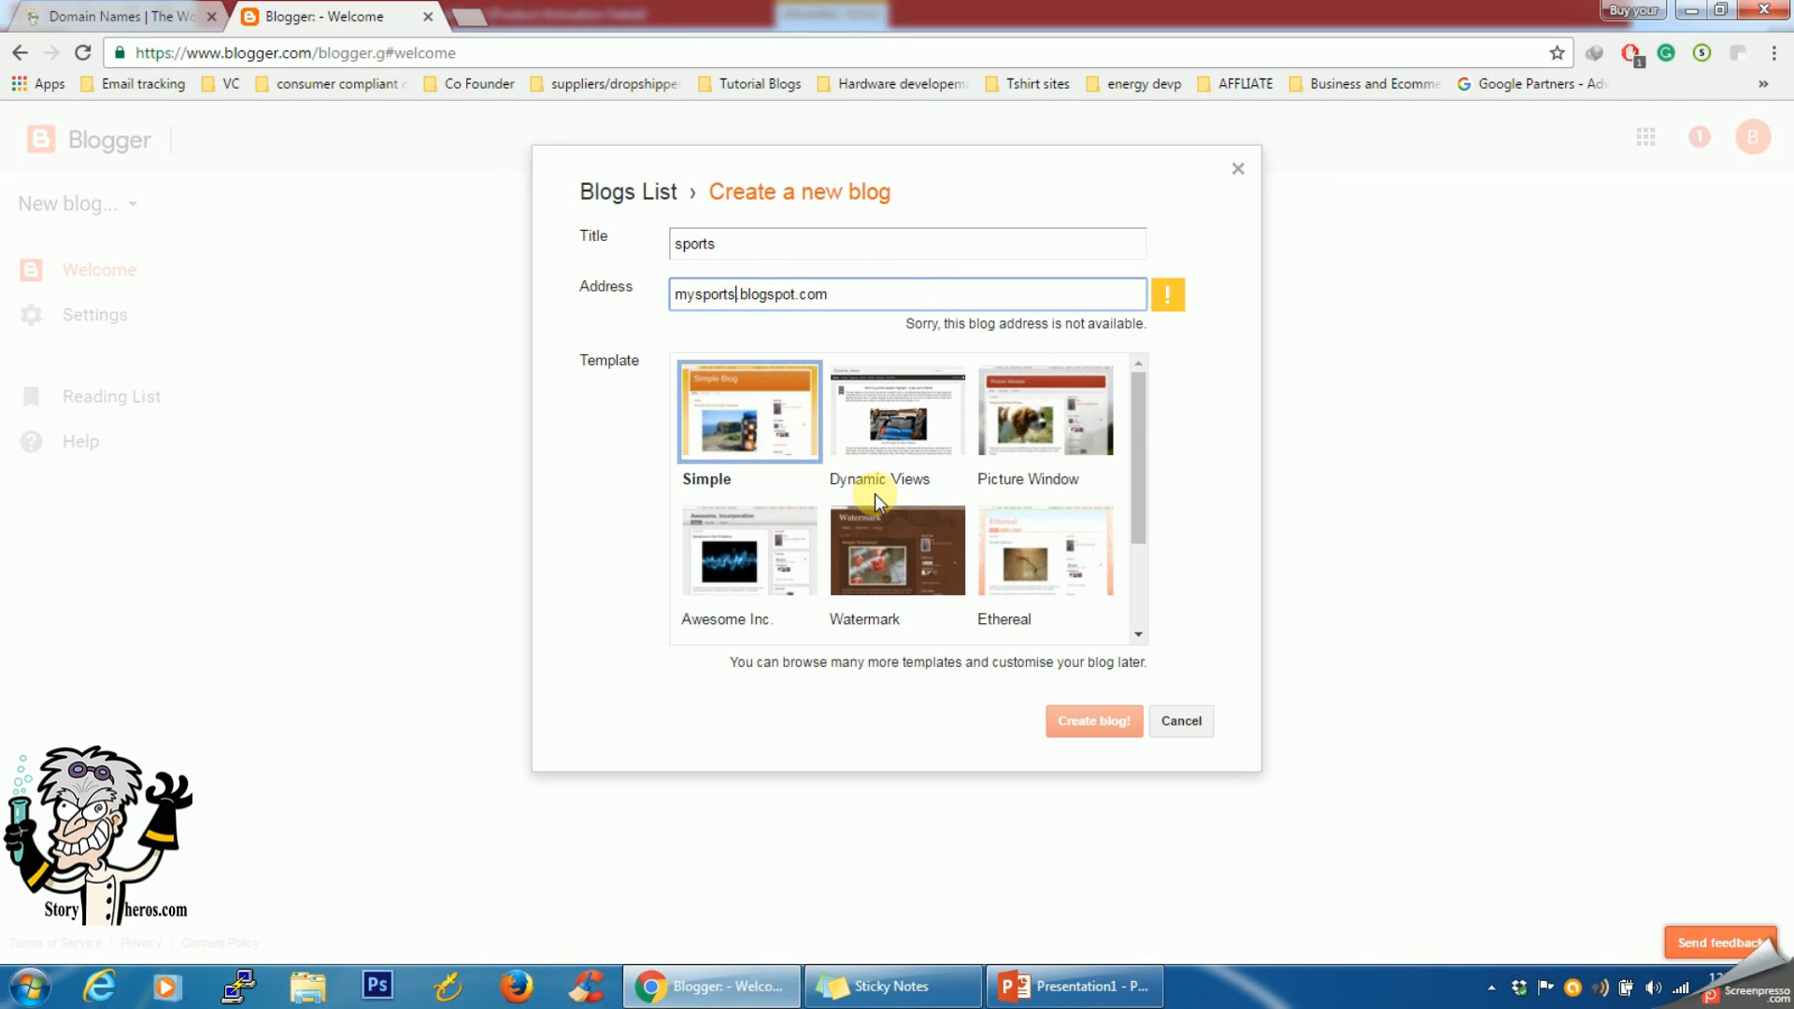
# Back in Blogger, create the blog with the address myhappysports.blogspot.com and the Travel template.
pyautogui.click(695, 295)
pyautogui.write('happy')
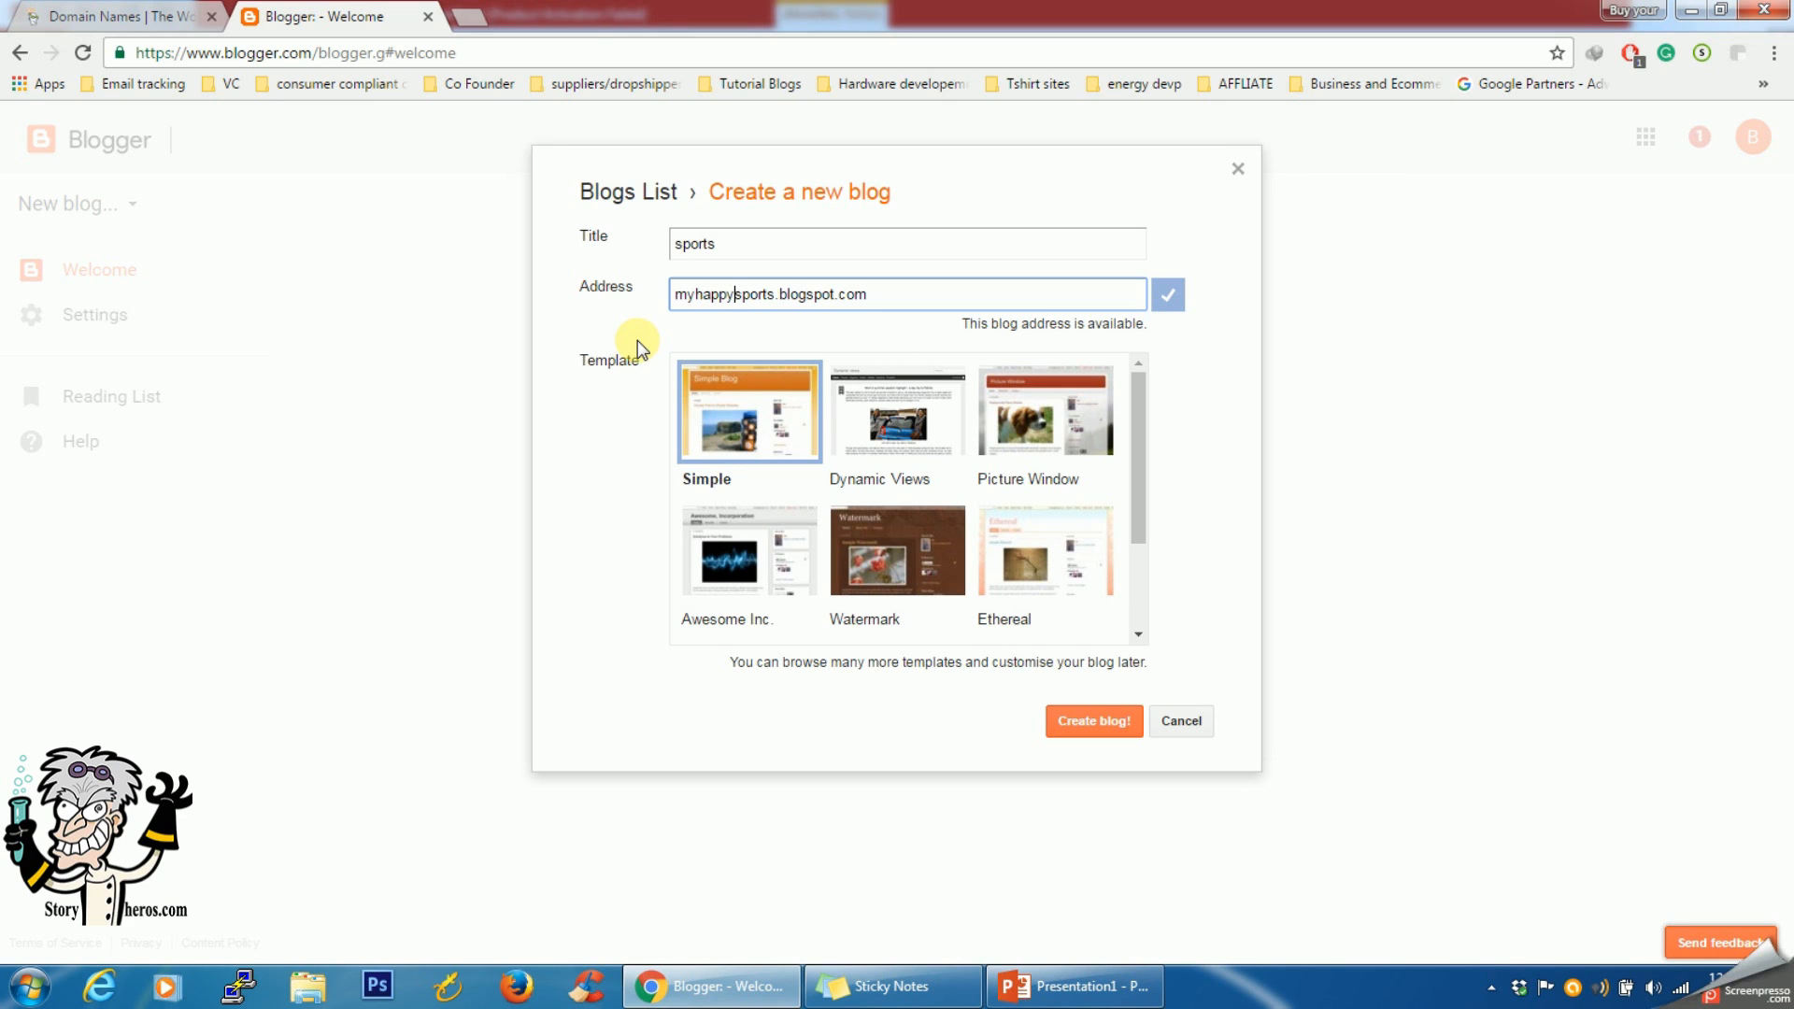
pyautogui.moveTo(1138, 420); pyautogui.dragTo(1140, 486)
pyautogui.click(818, 605)
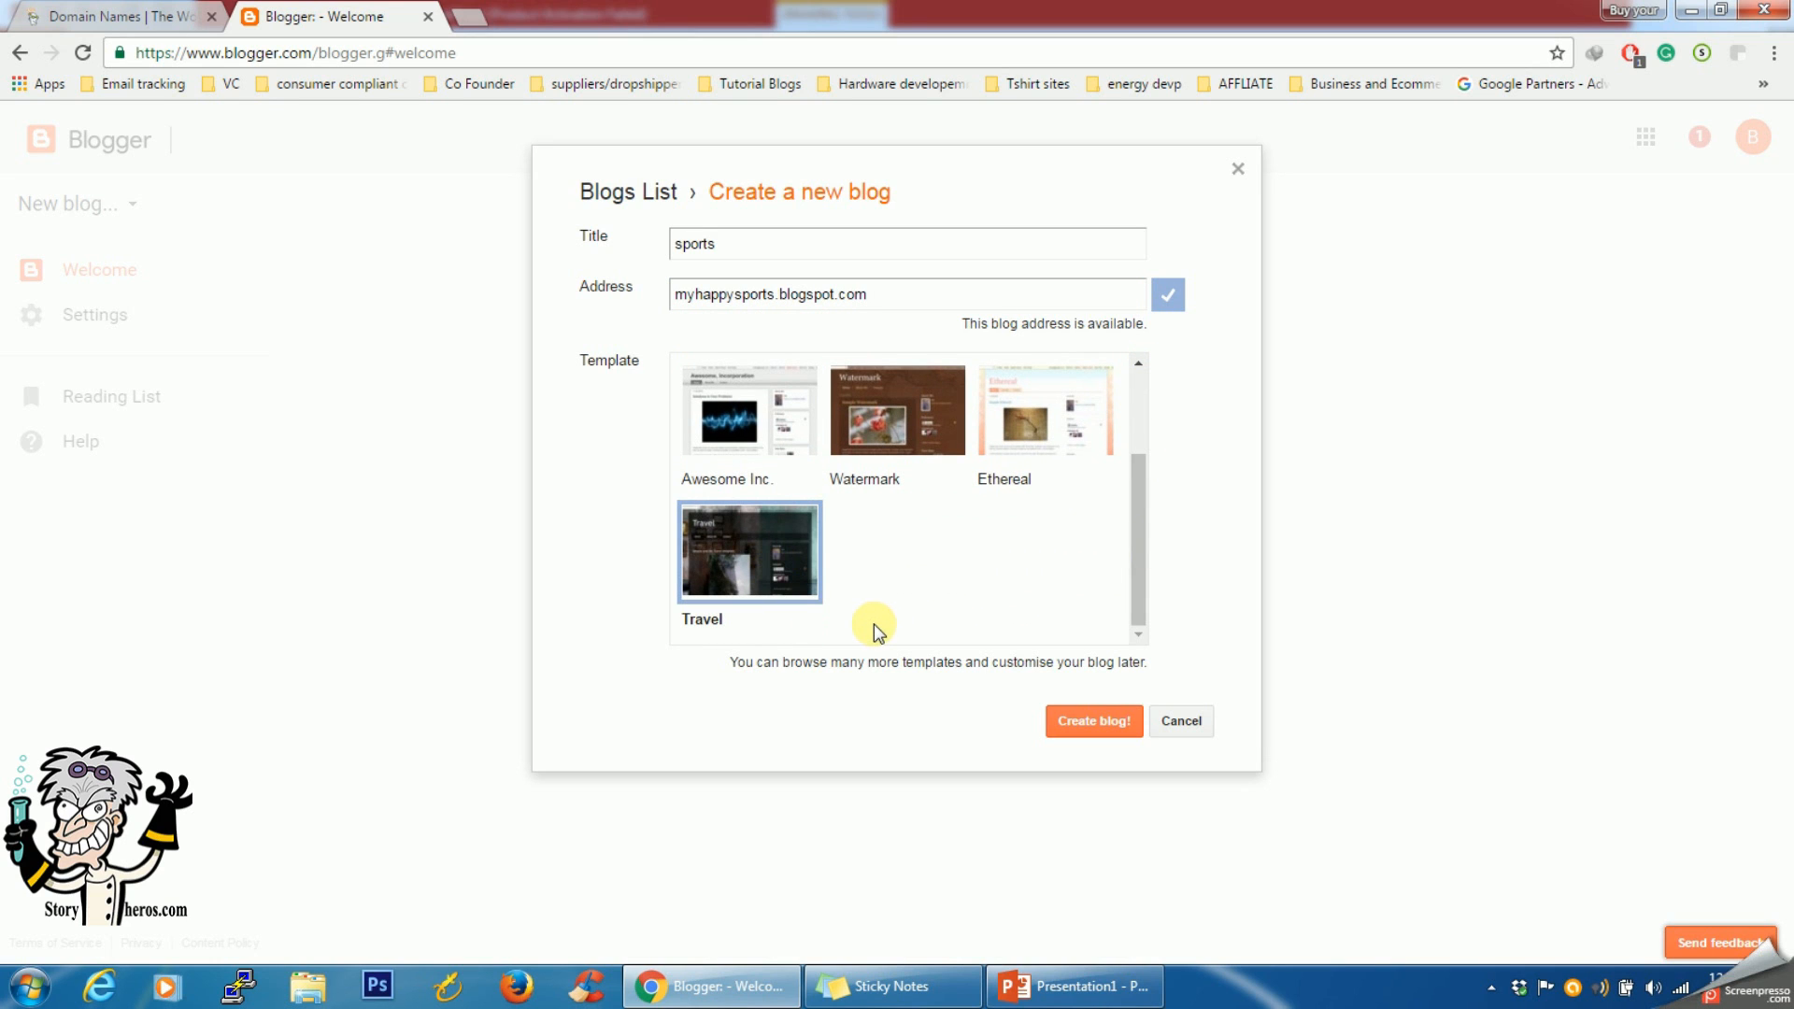
pyautogui.click(1090, 738)
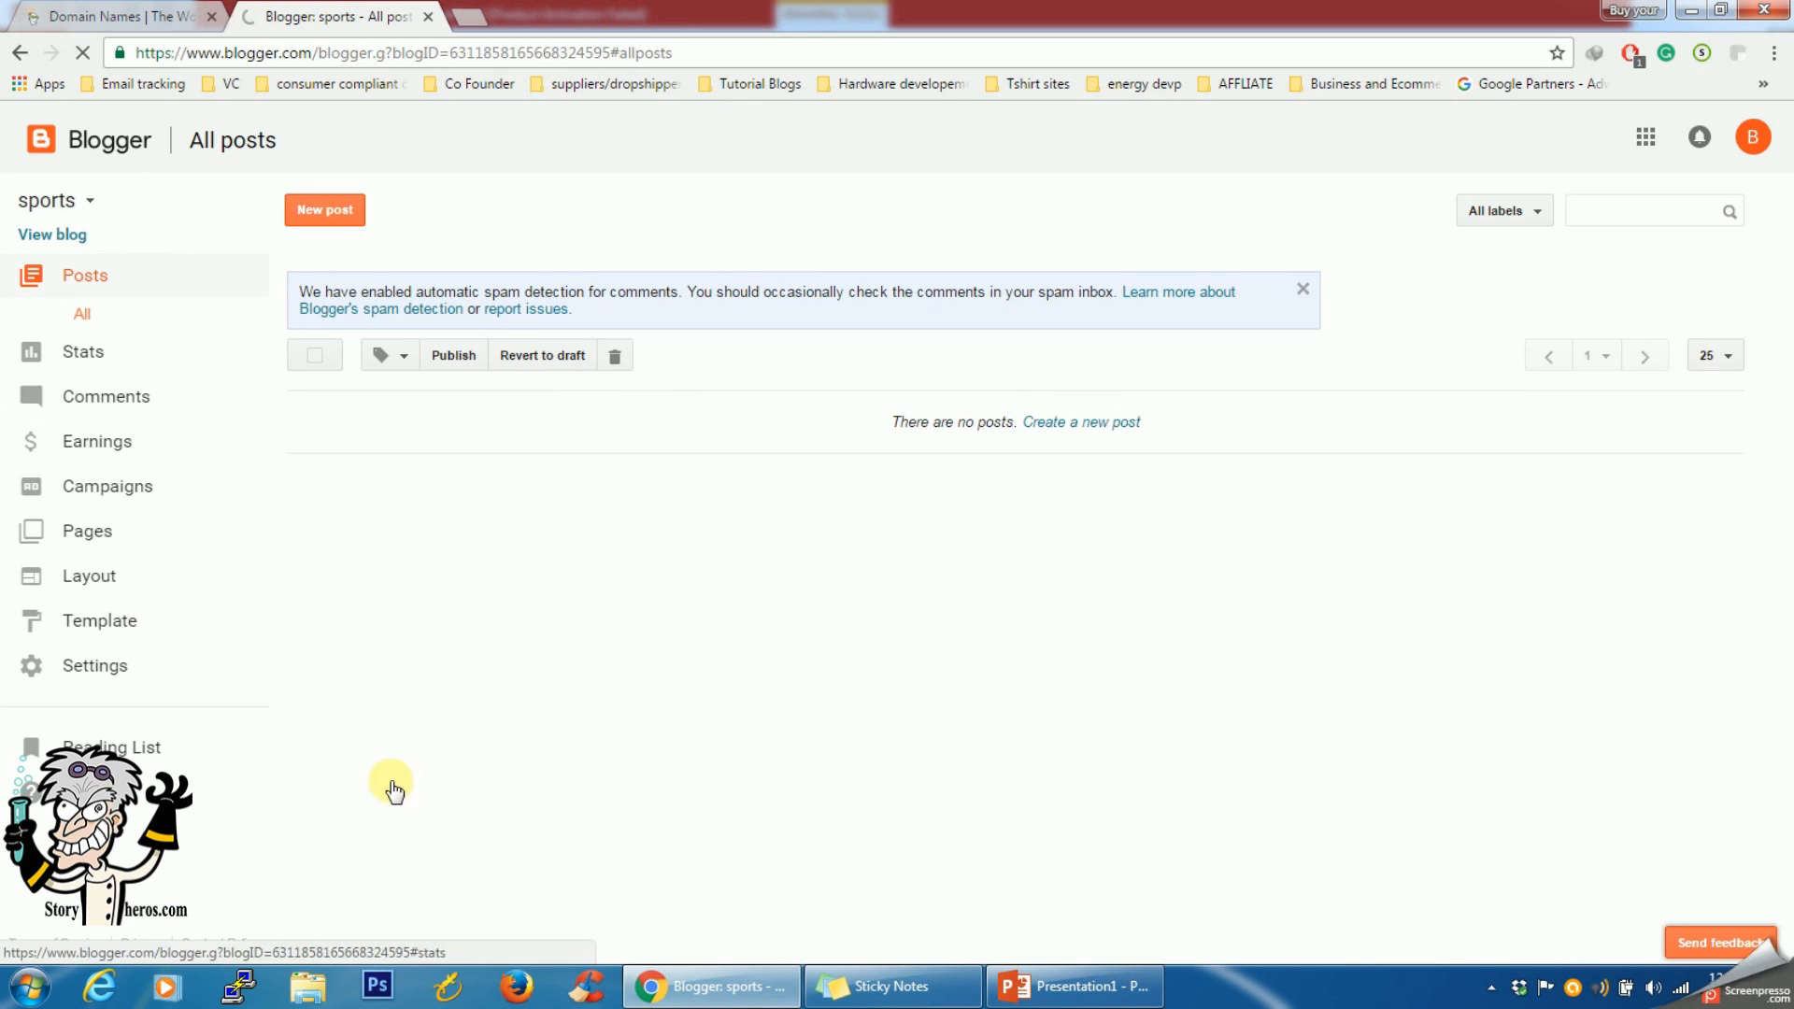
# Look through the new blog's Stats, Comments, Earnings, Campaigns and Pages sections.
pyautogui.click(162, 359)
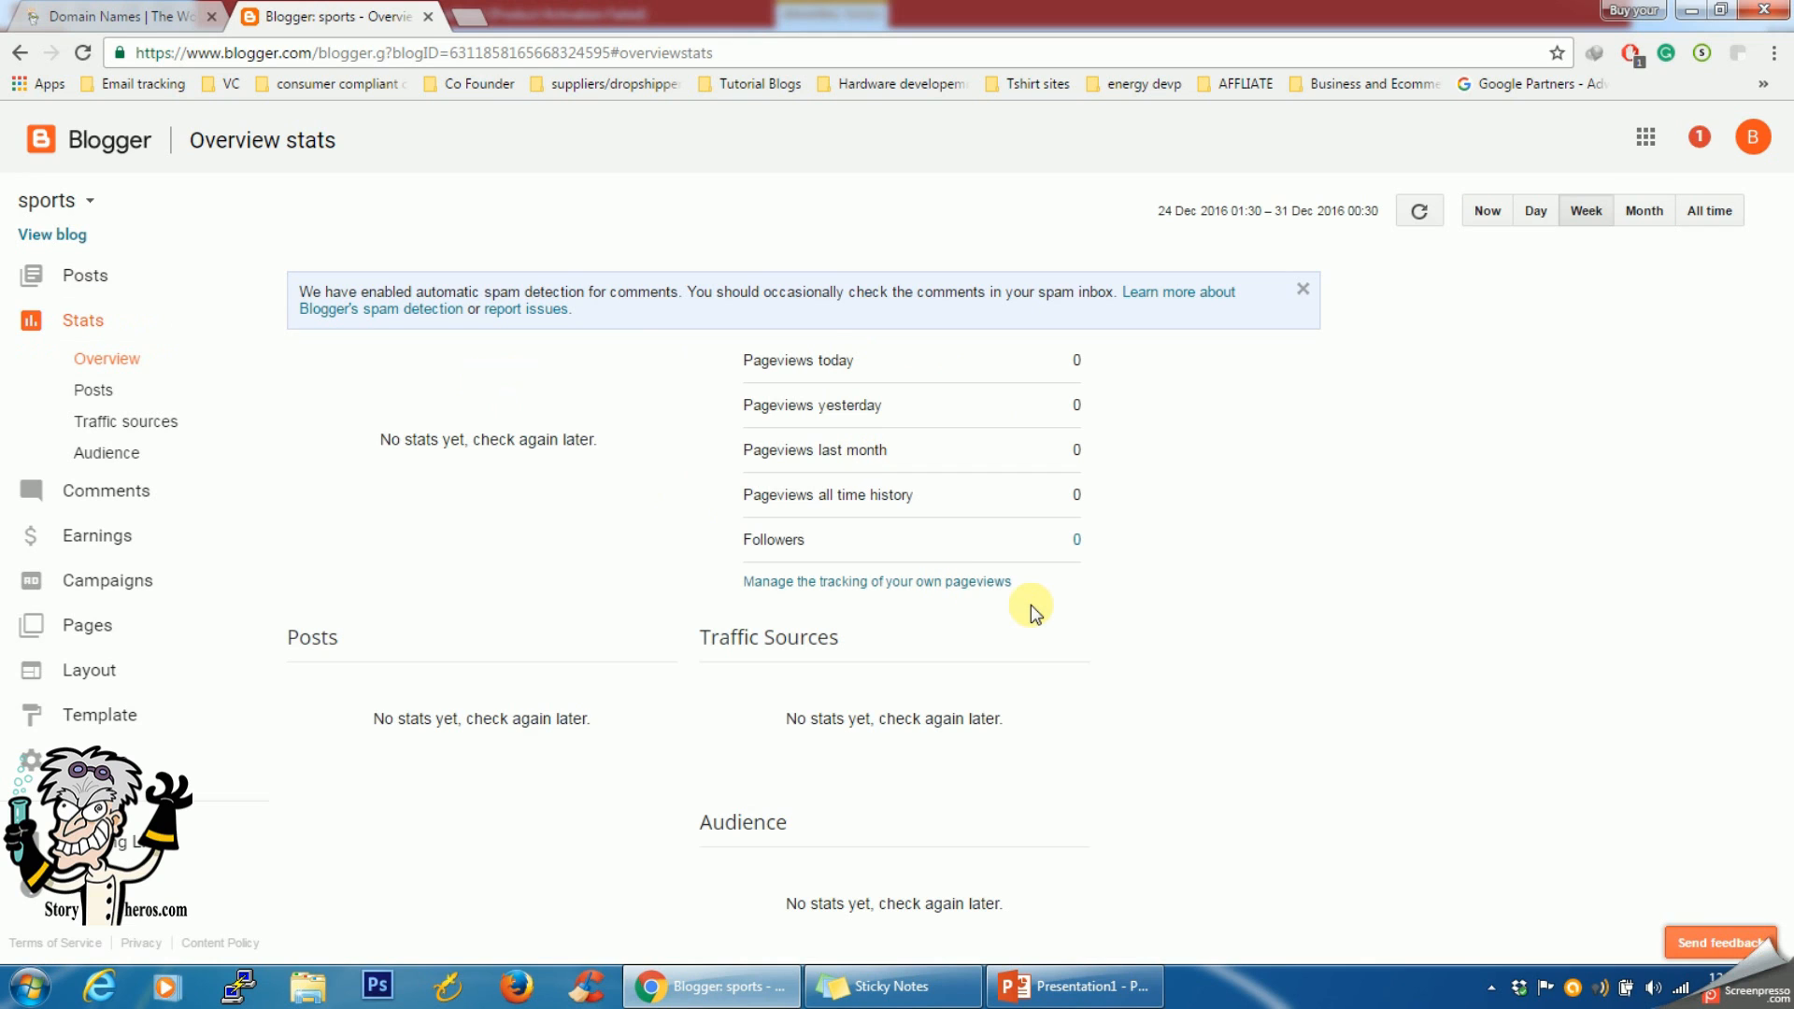
pyautogui.click(174, 488)
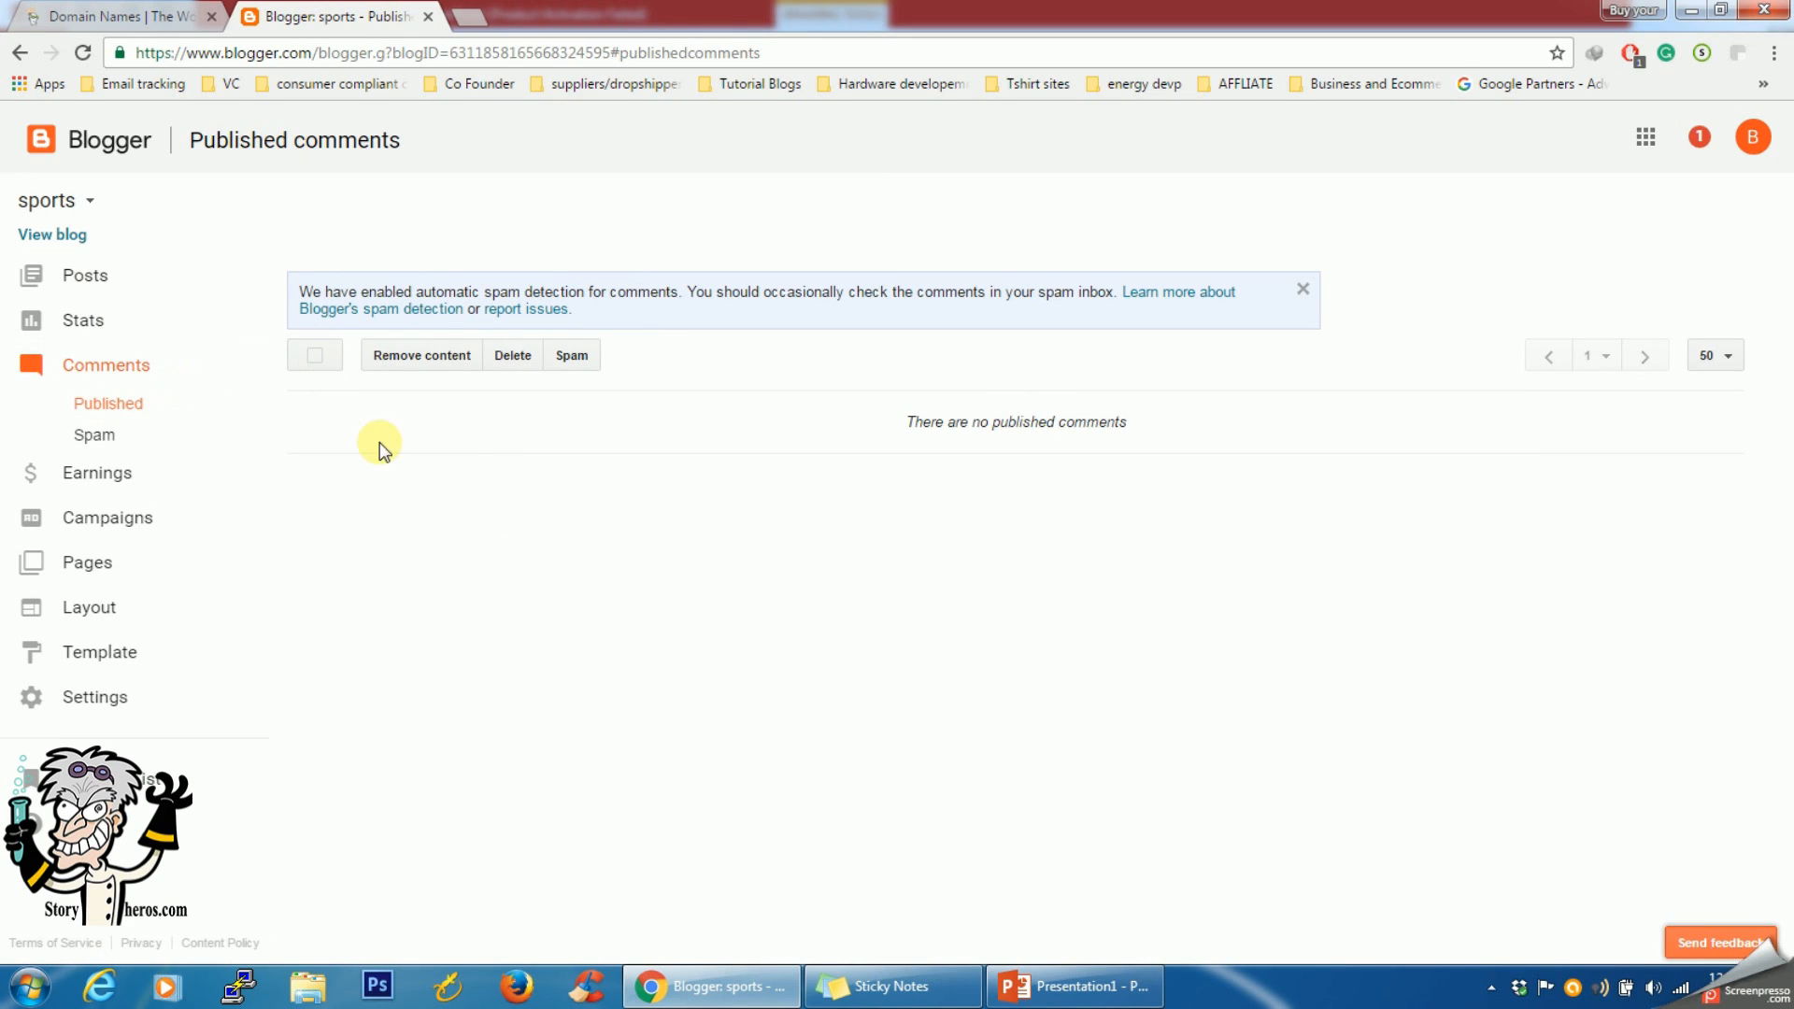
pyautogui.click(172, 486)
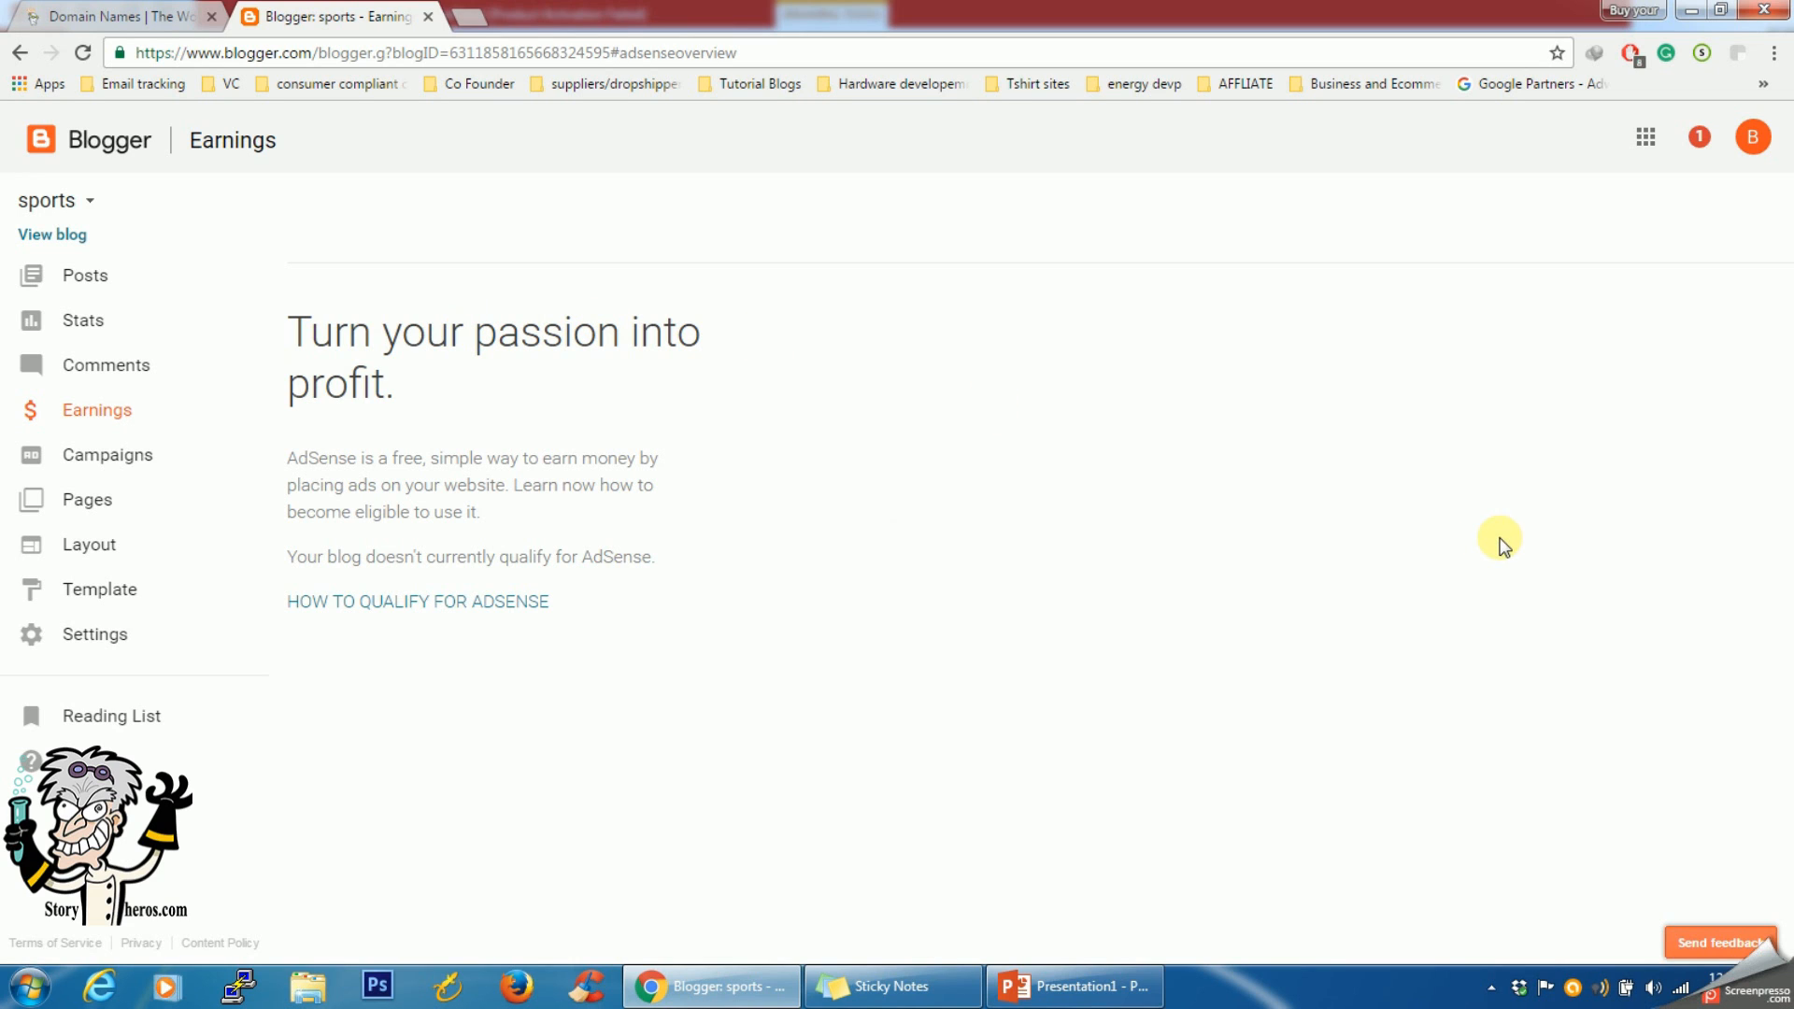
pyautogui.click(136, 454)
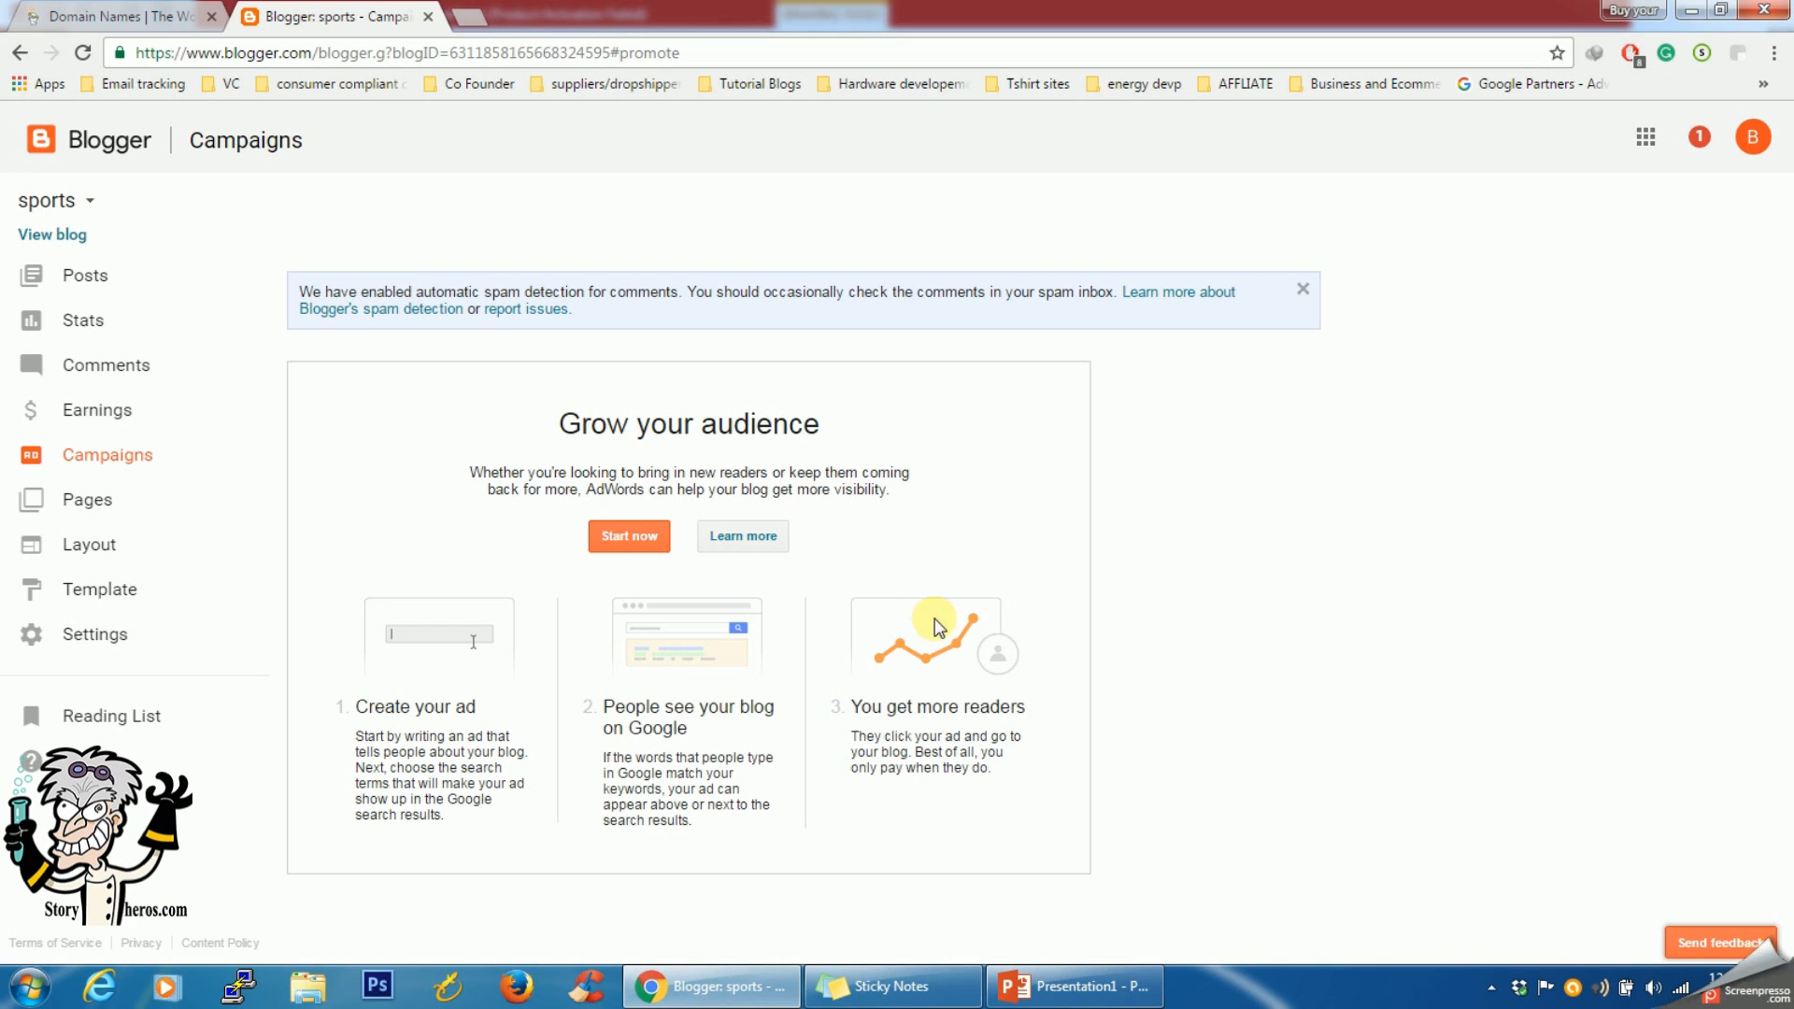
pyautogui.moveTo(580, 490); pyautogui.dragTo(649, 494)
pyautogui.doubleClick(653, 491)
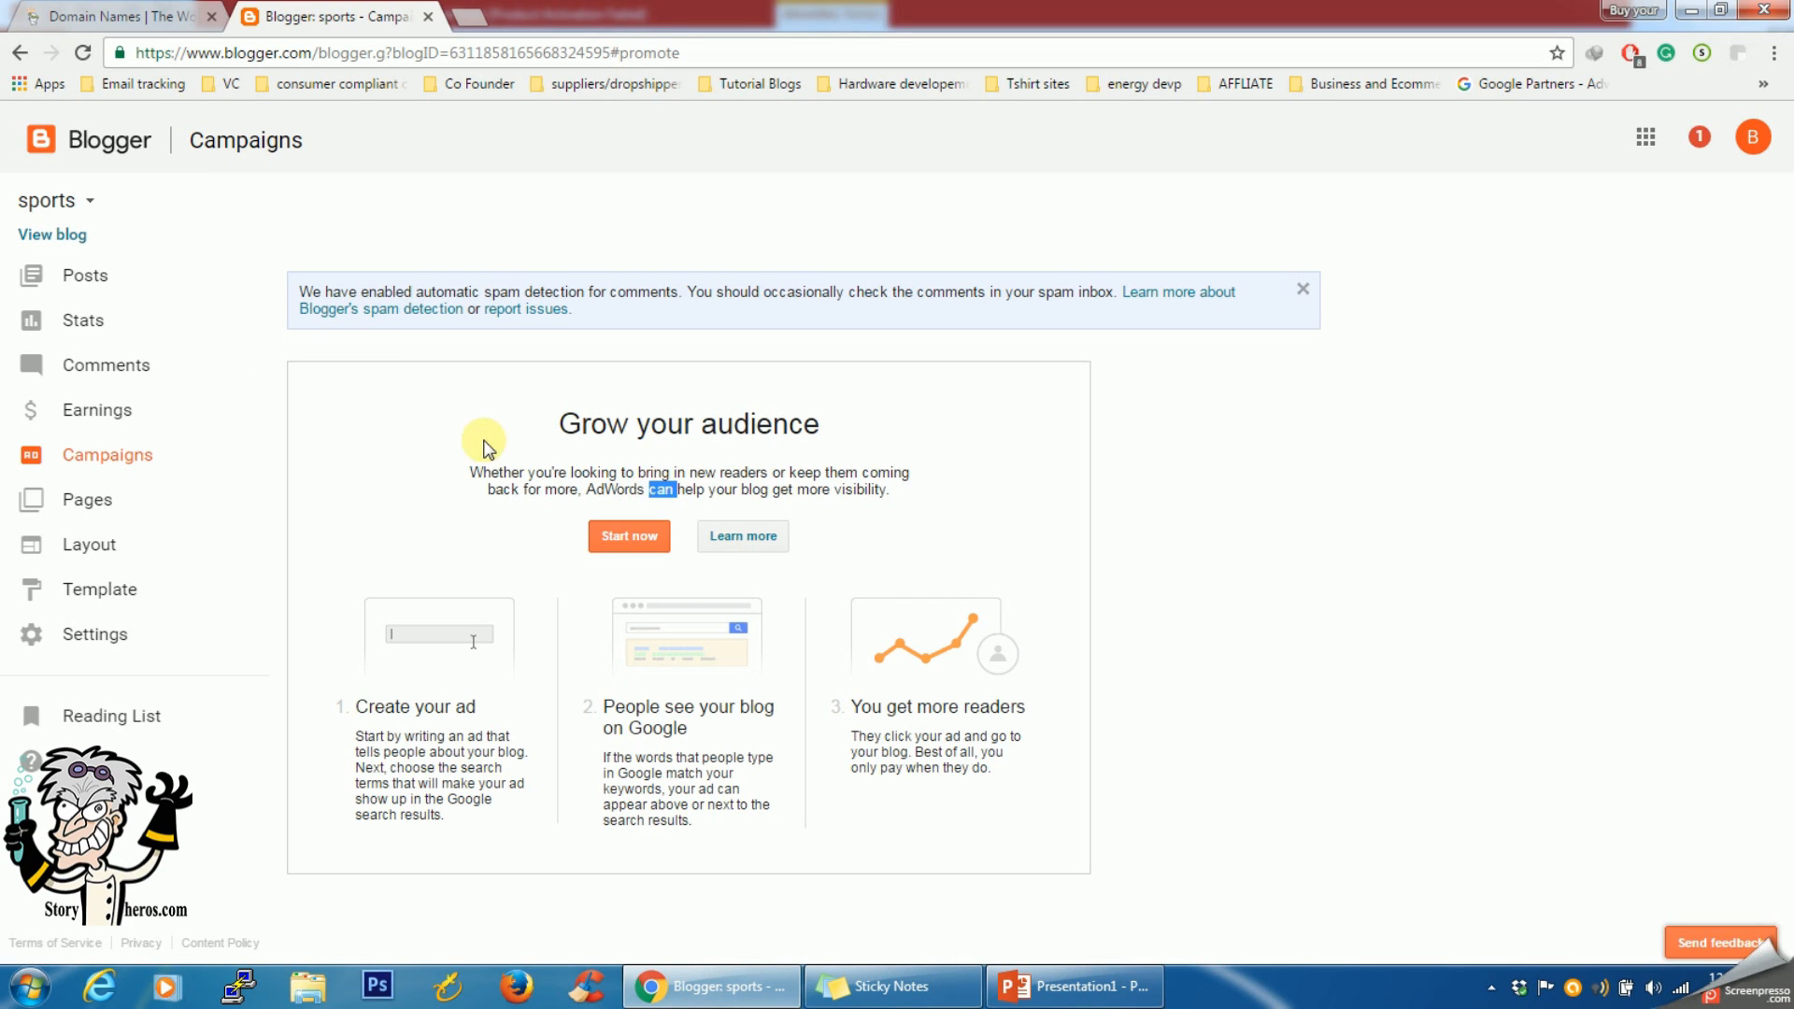
pyautogui.click(108, 498)
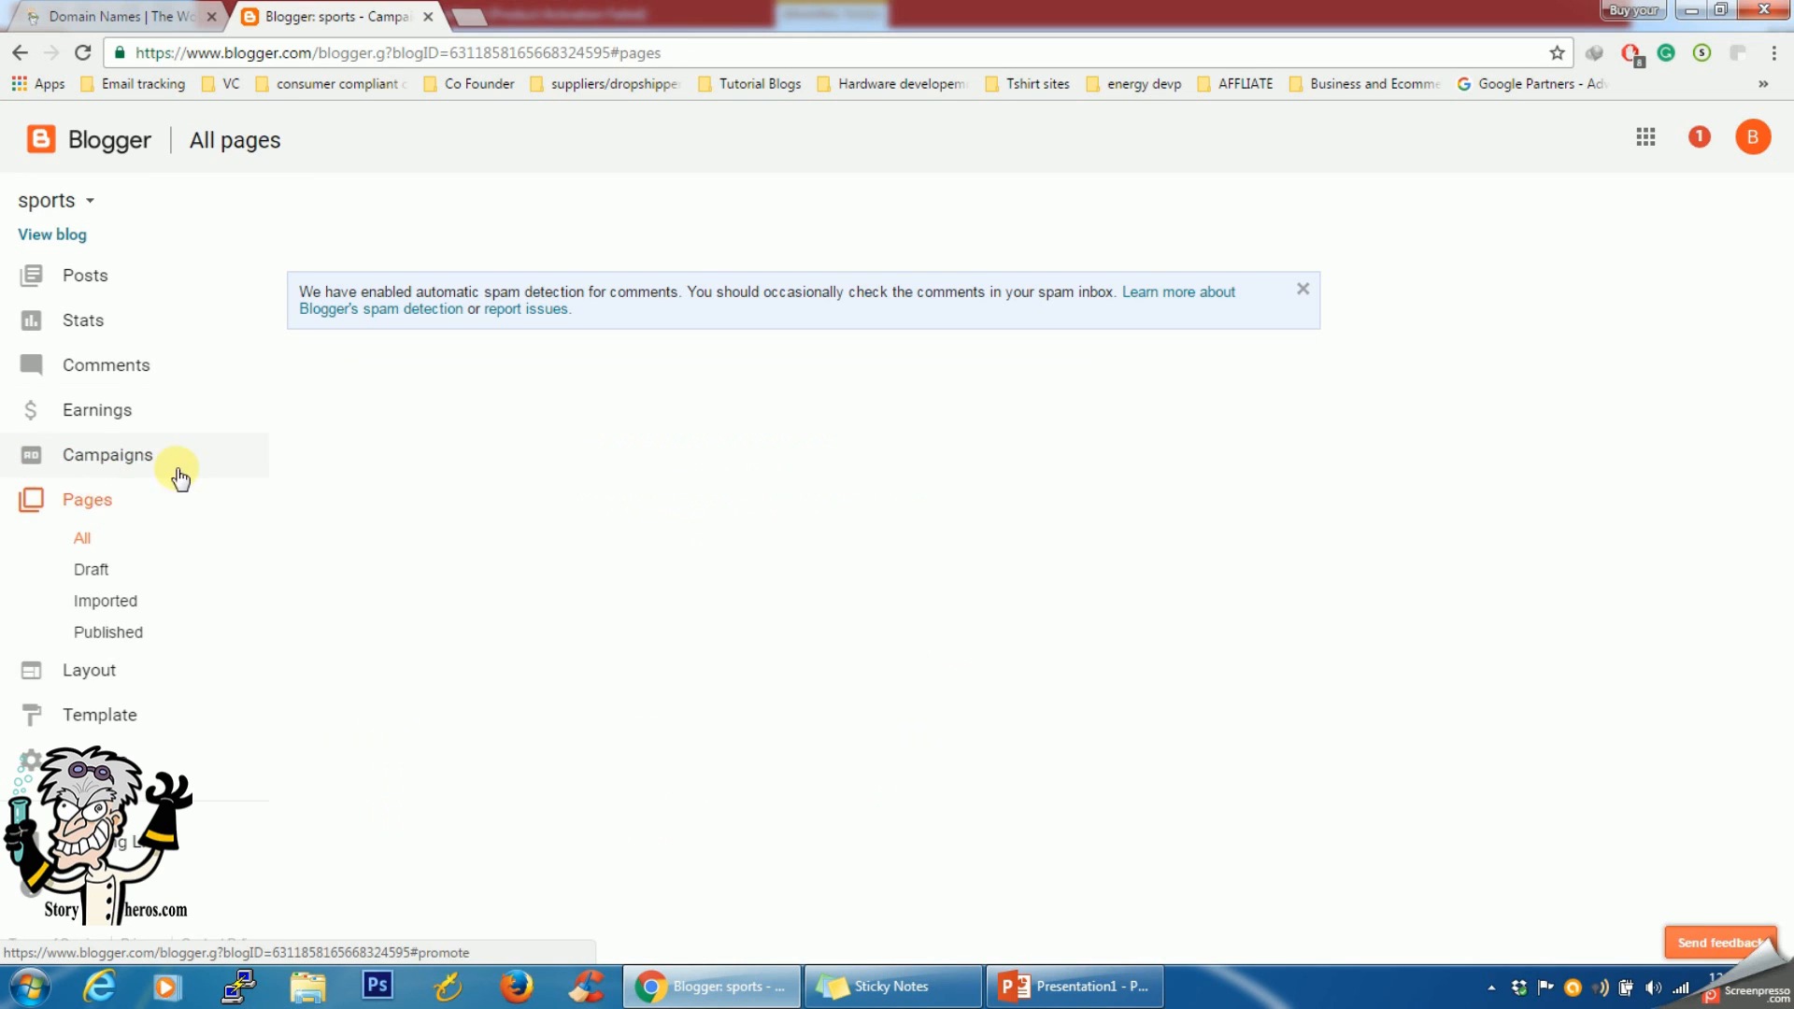
pyautogui.click(70, 507)
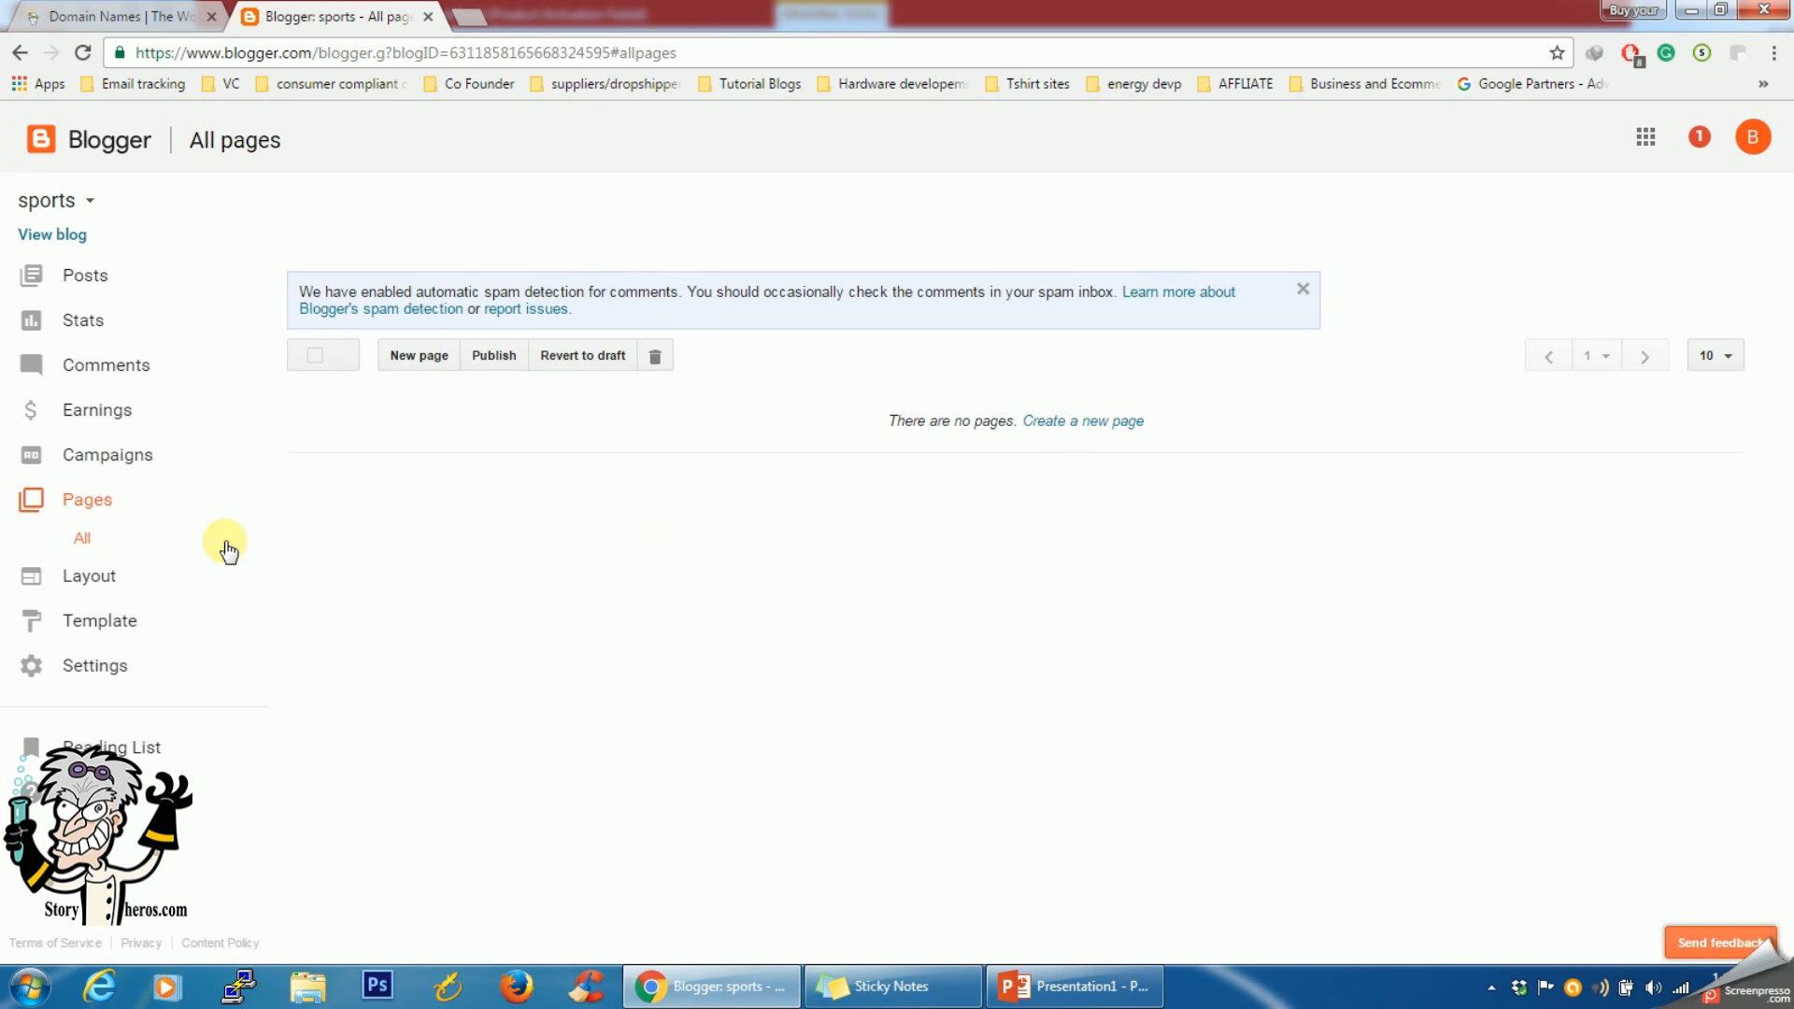
# Examine the blog's layout sections and browse the gadgets that can be added to sidebar-right-1.
pyautogui.click(107, 578)
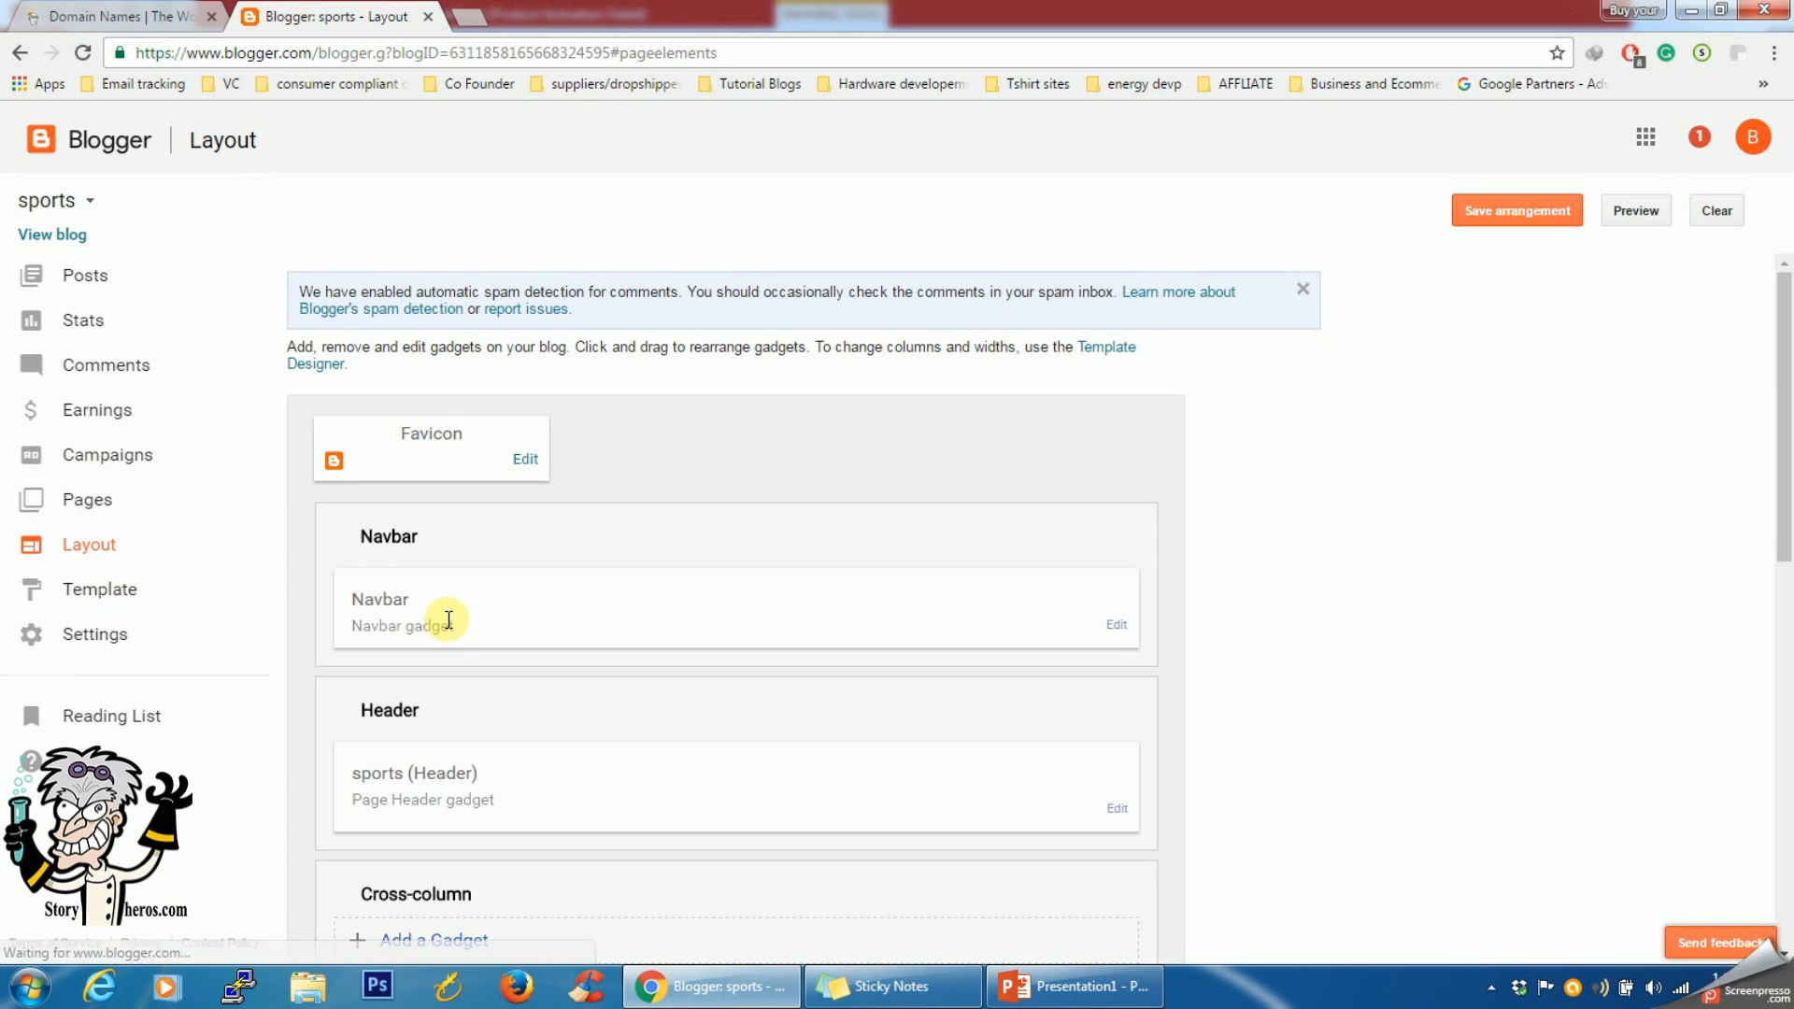
pyautogui.moveTo(1784, 425); pyautogui.dragTo(1779, 471)
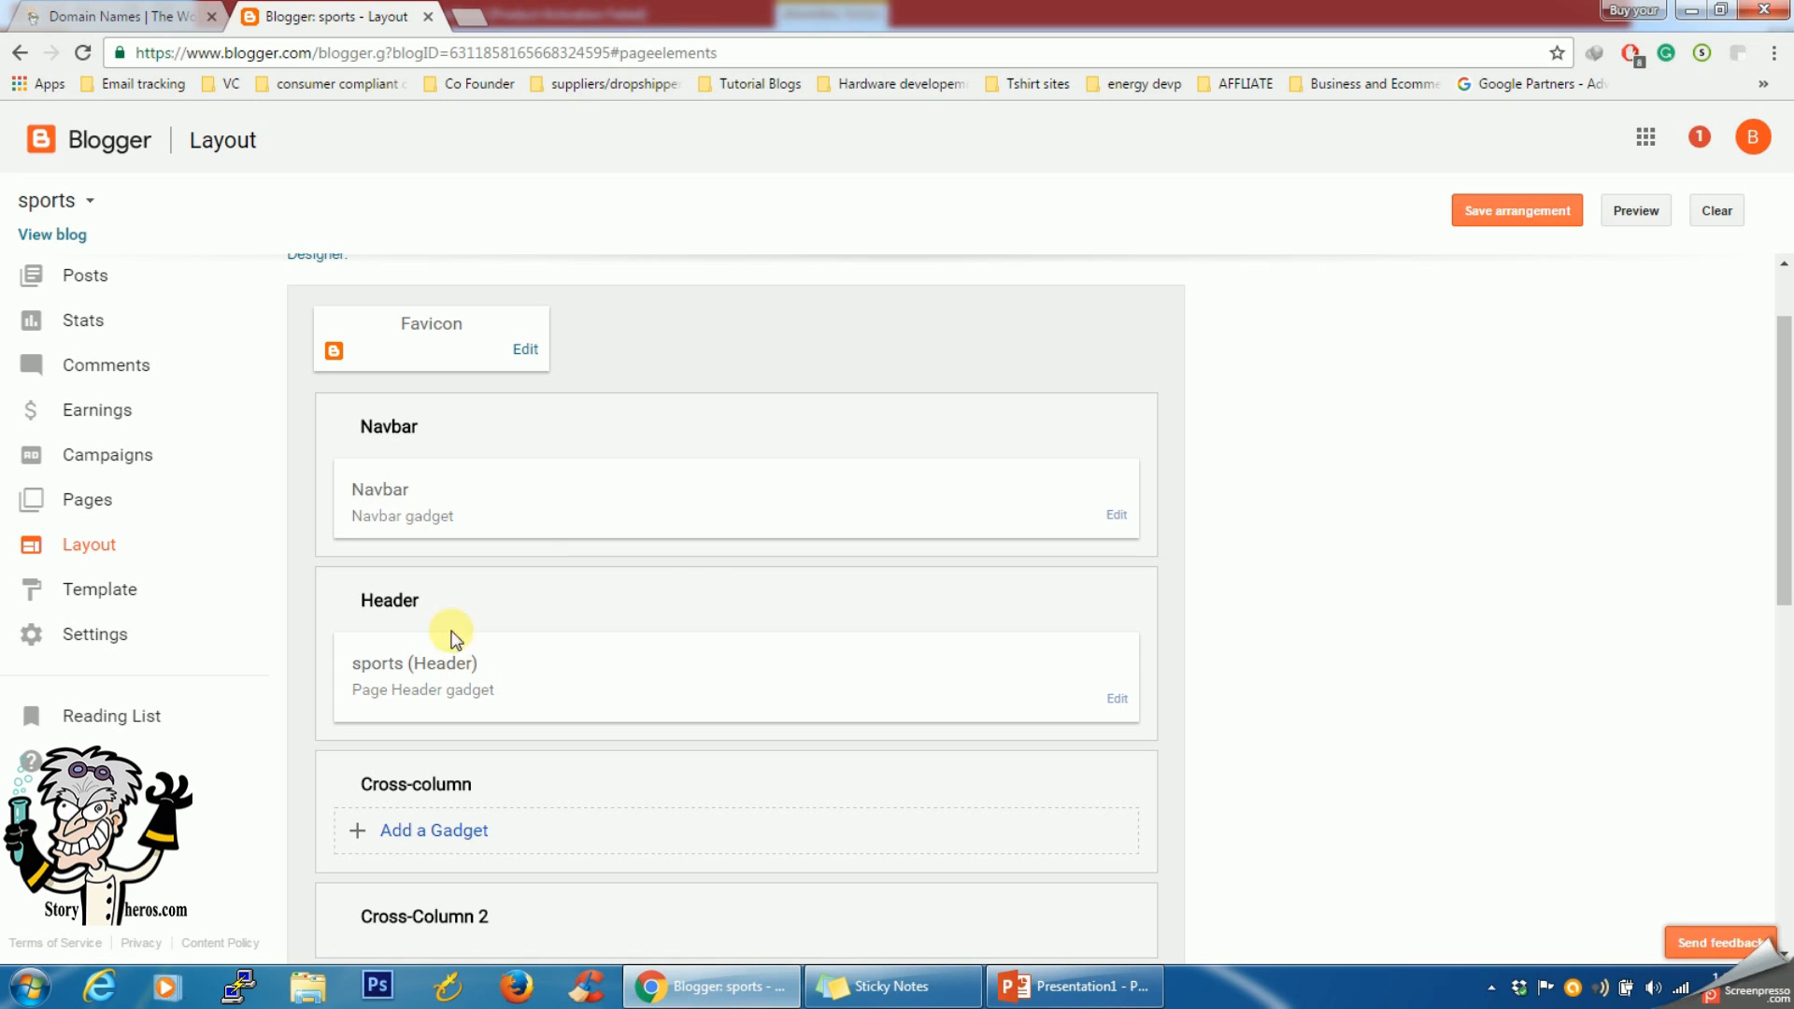
pyautogui.moveTo(1785, 467); pyautogui.dragTo(1785, 593)
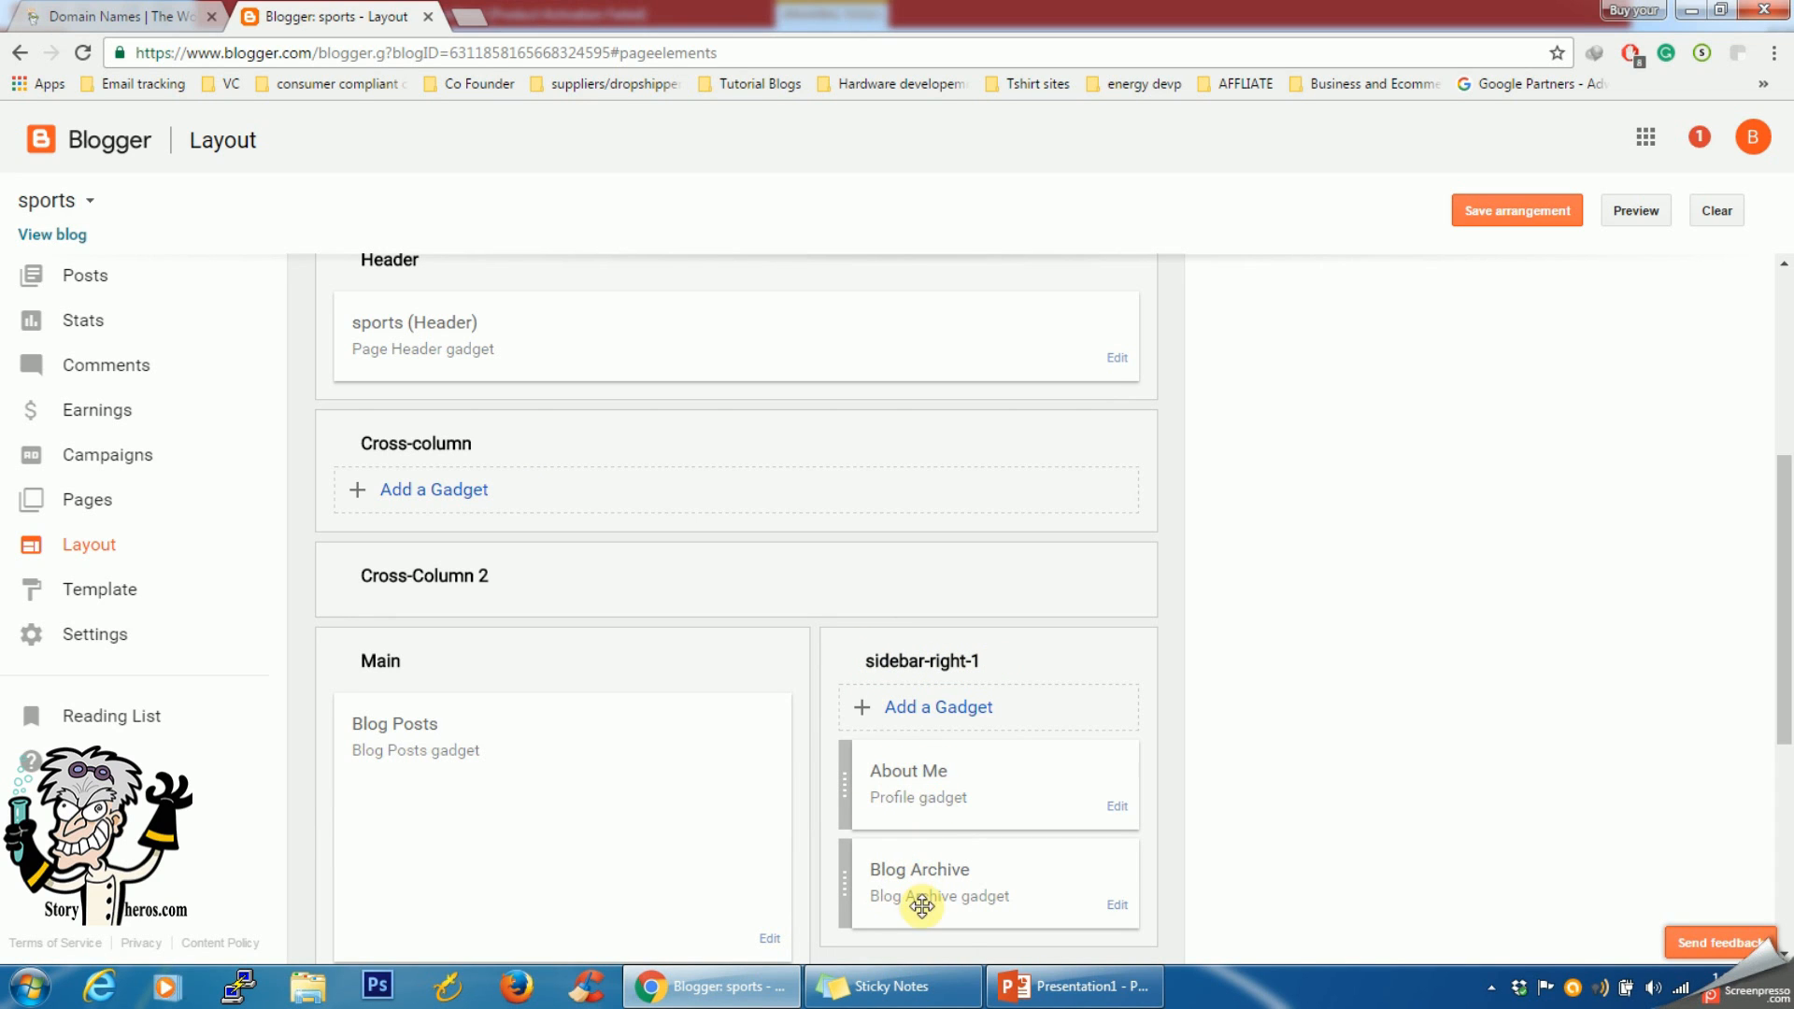
pyautogui.click(925, 715)
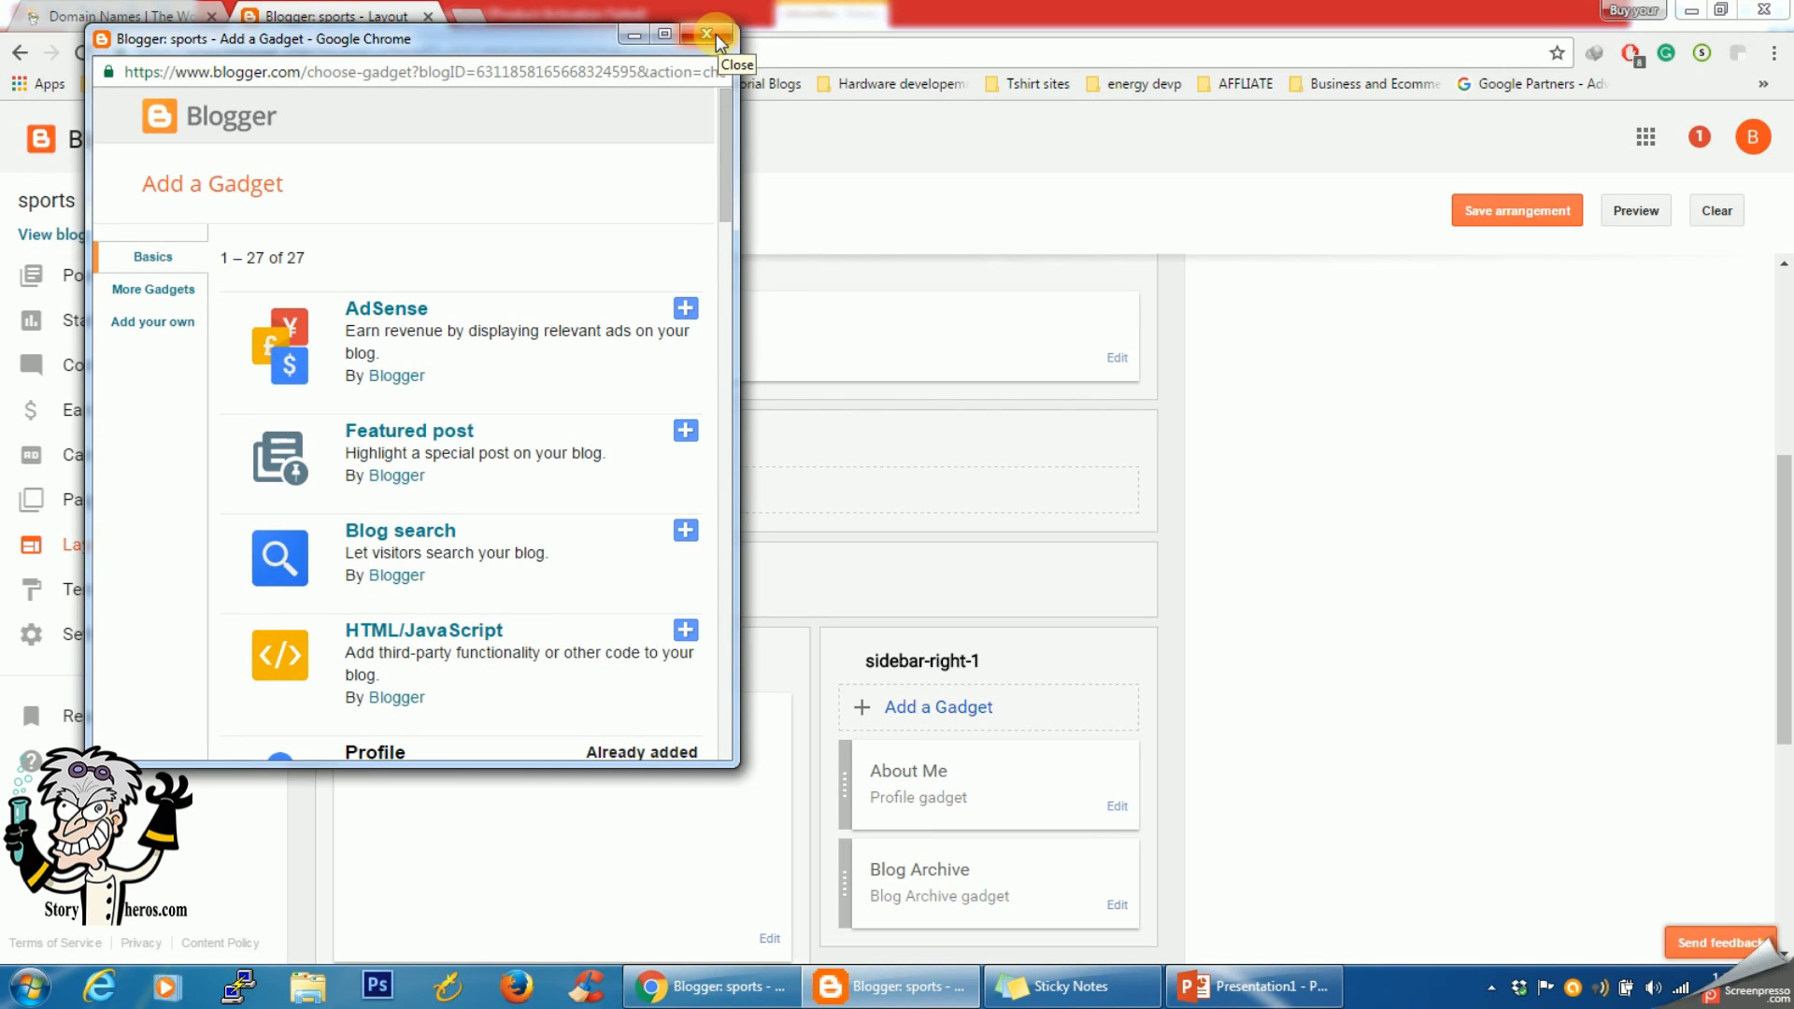
pyautogui.moveTo(727, 127); pyautogui.dragTo(723, 618)
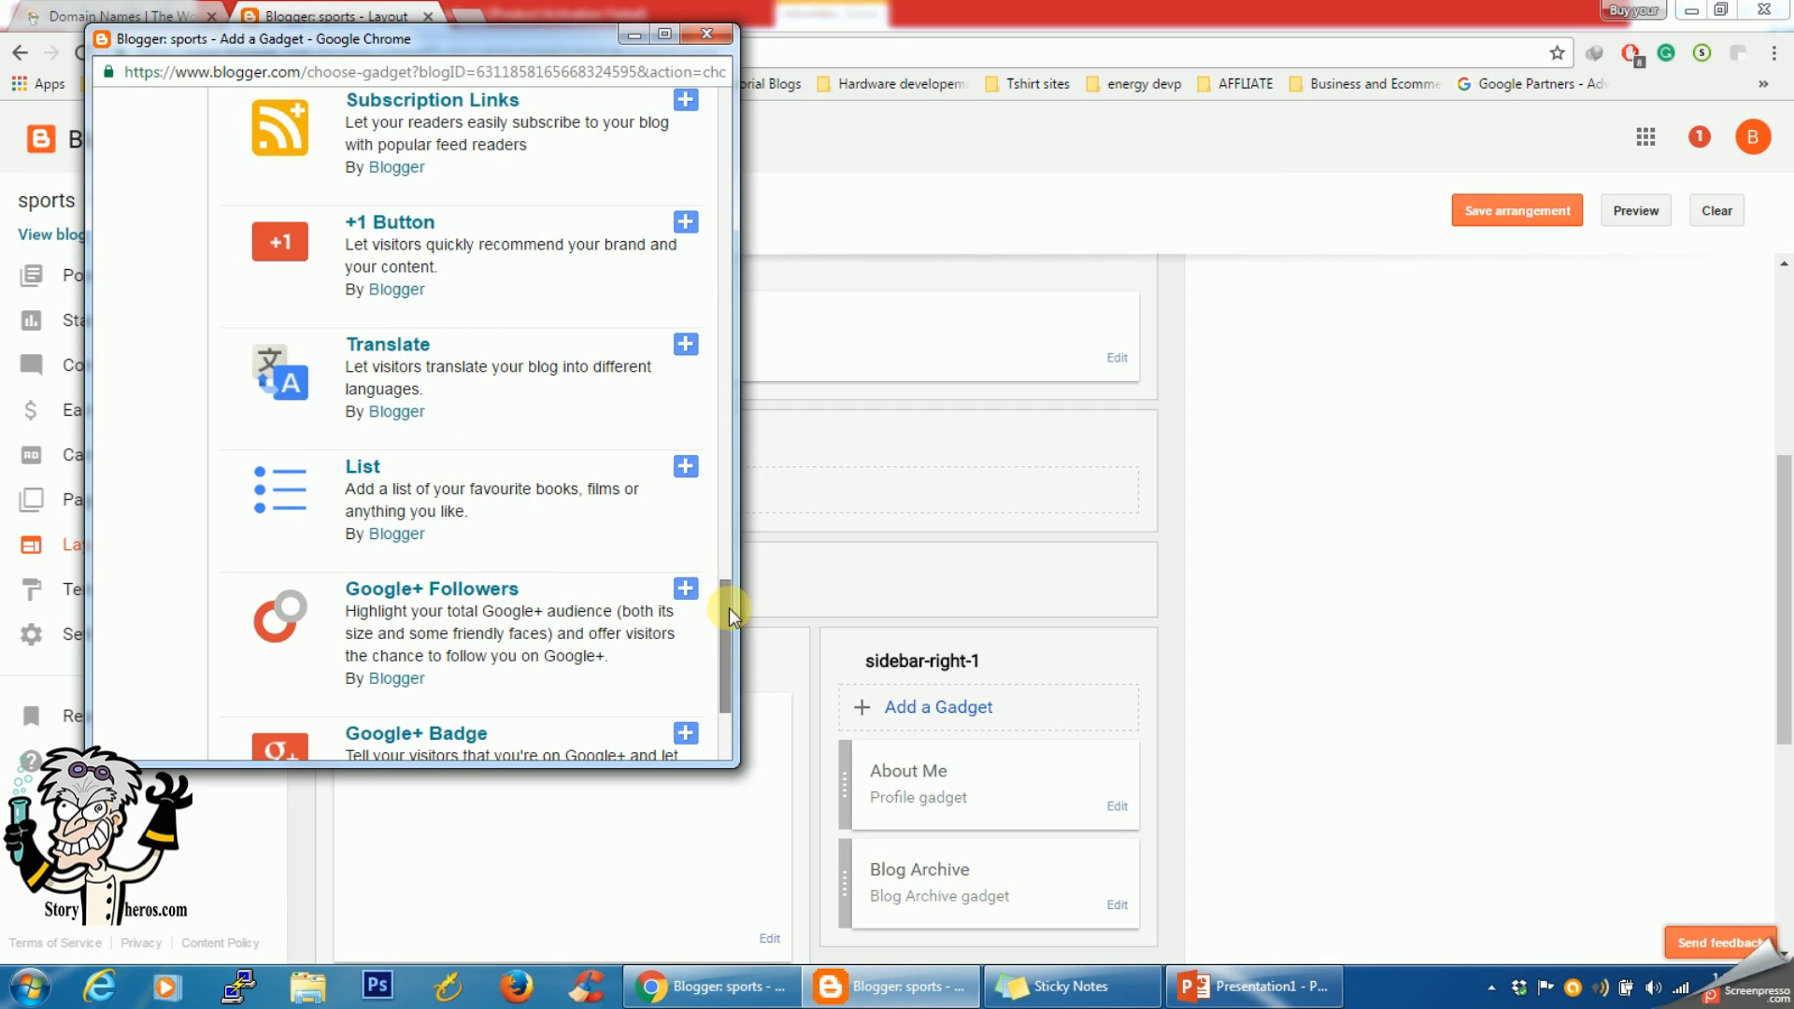
# Leave the sidebar gadget list and open the Featured post gadget's configuration for the Cross-column section.
pyautogui.moveTo(729, 608); pyautogui.dragTo(728, 496)
pyautogui.click(750, 407)
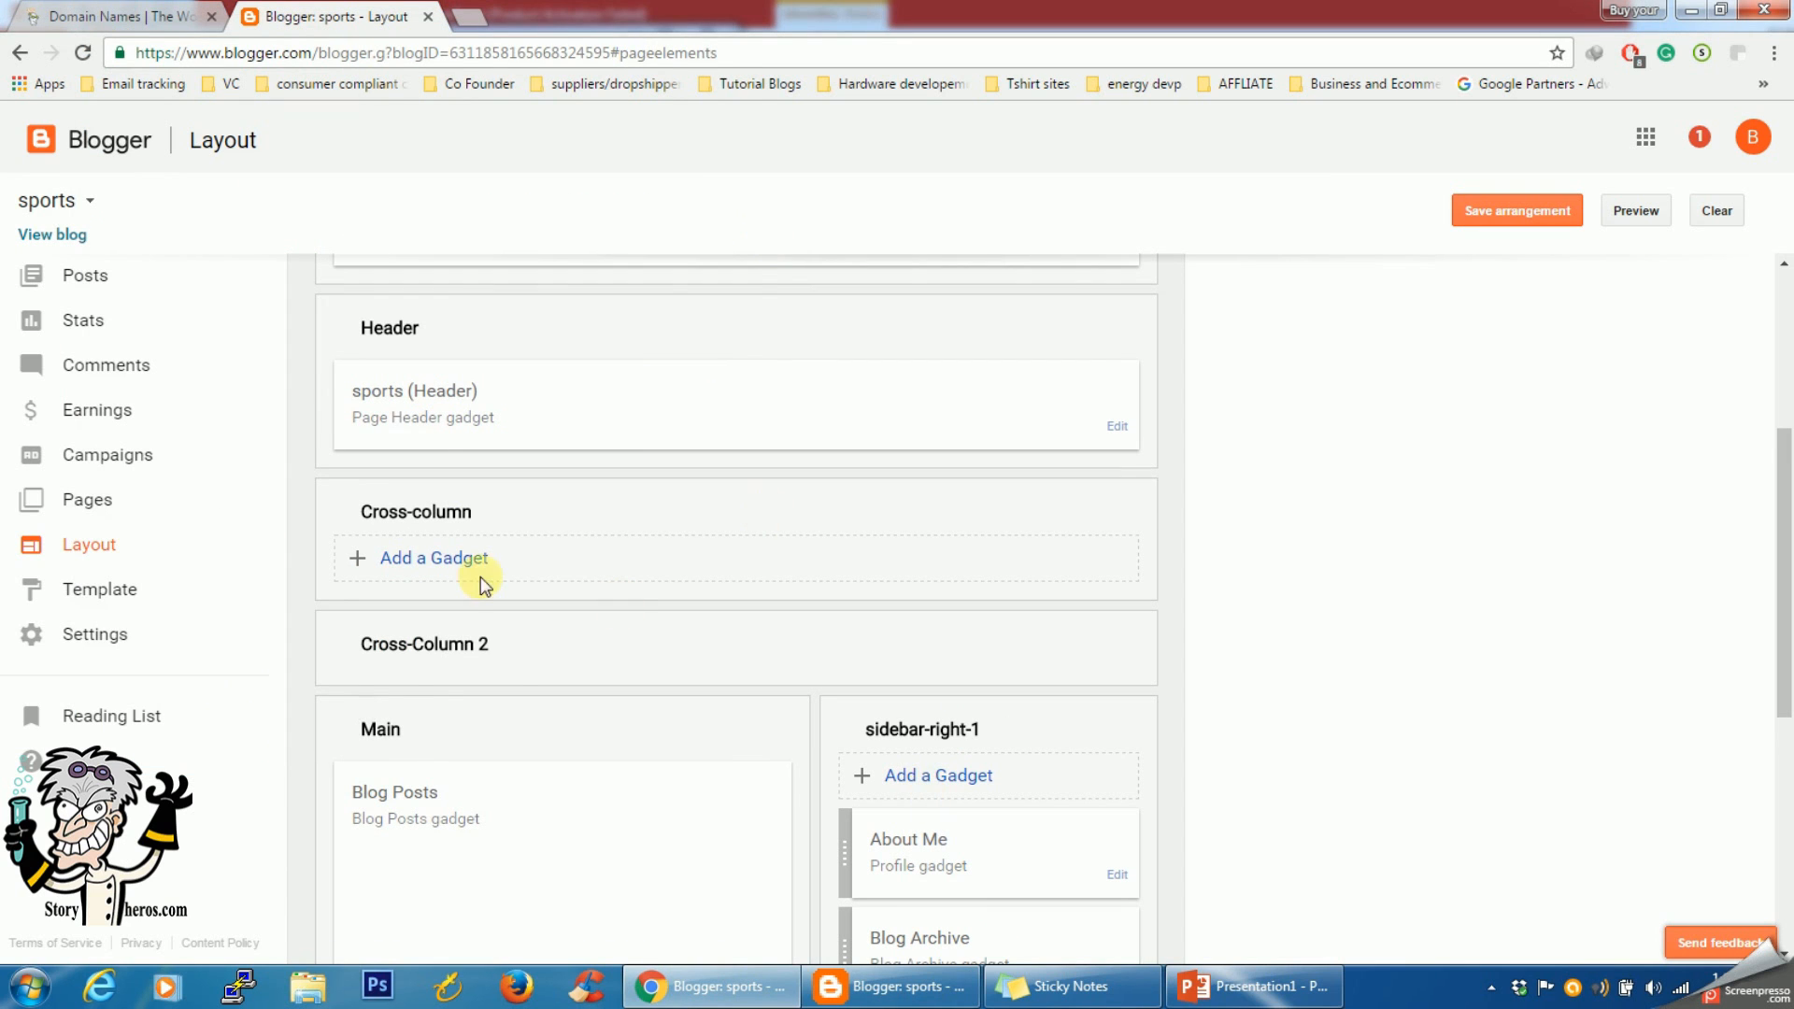
pyautogui.click(473, 553)
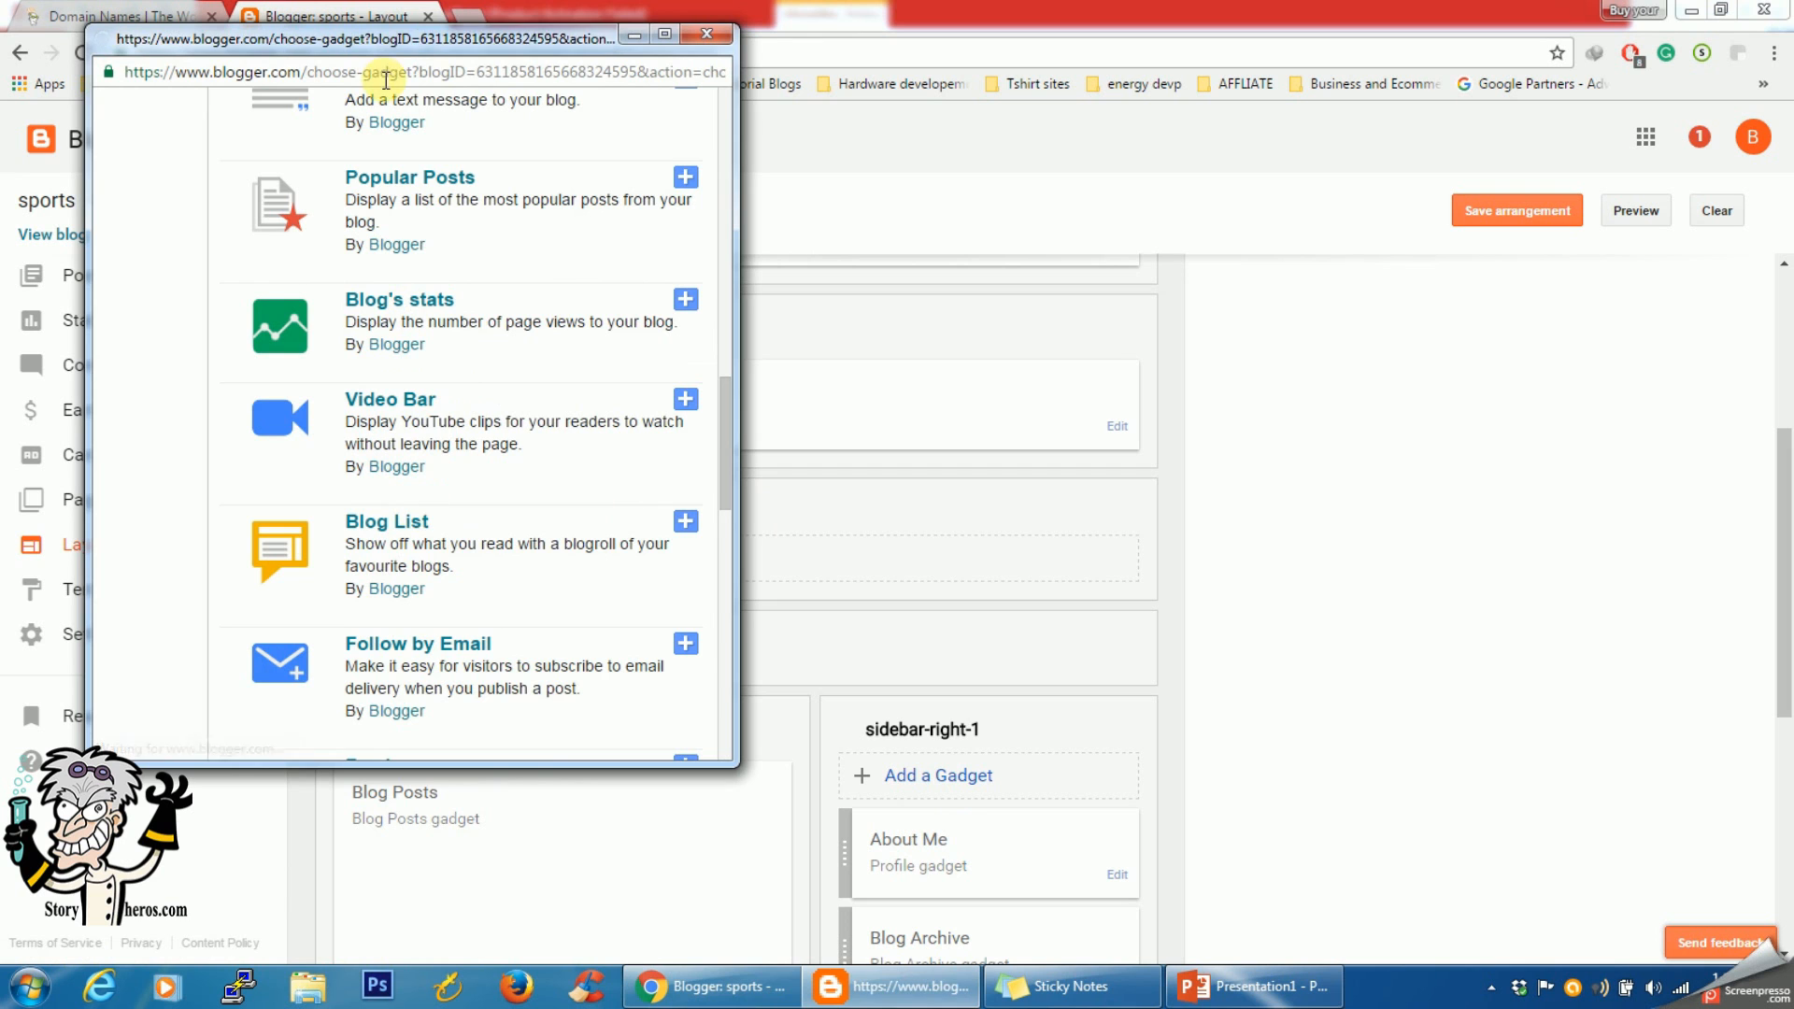
pyautogui.moveTo(385, 47); pyautogui.dragTo(969, 105)
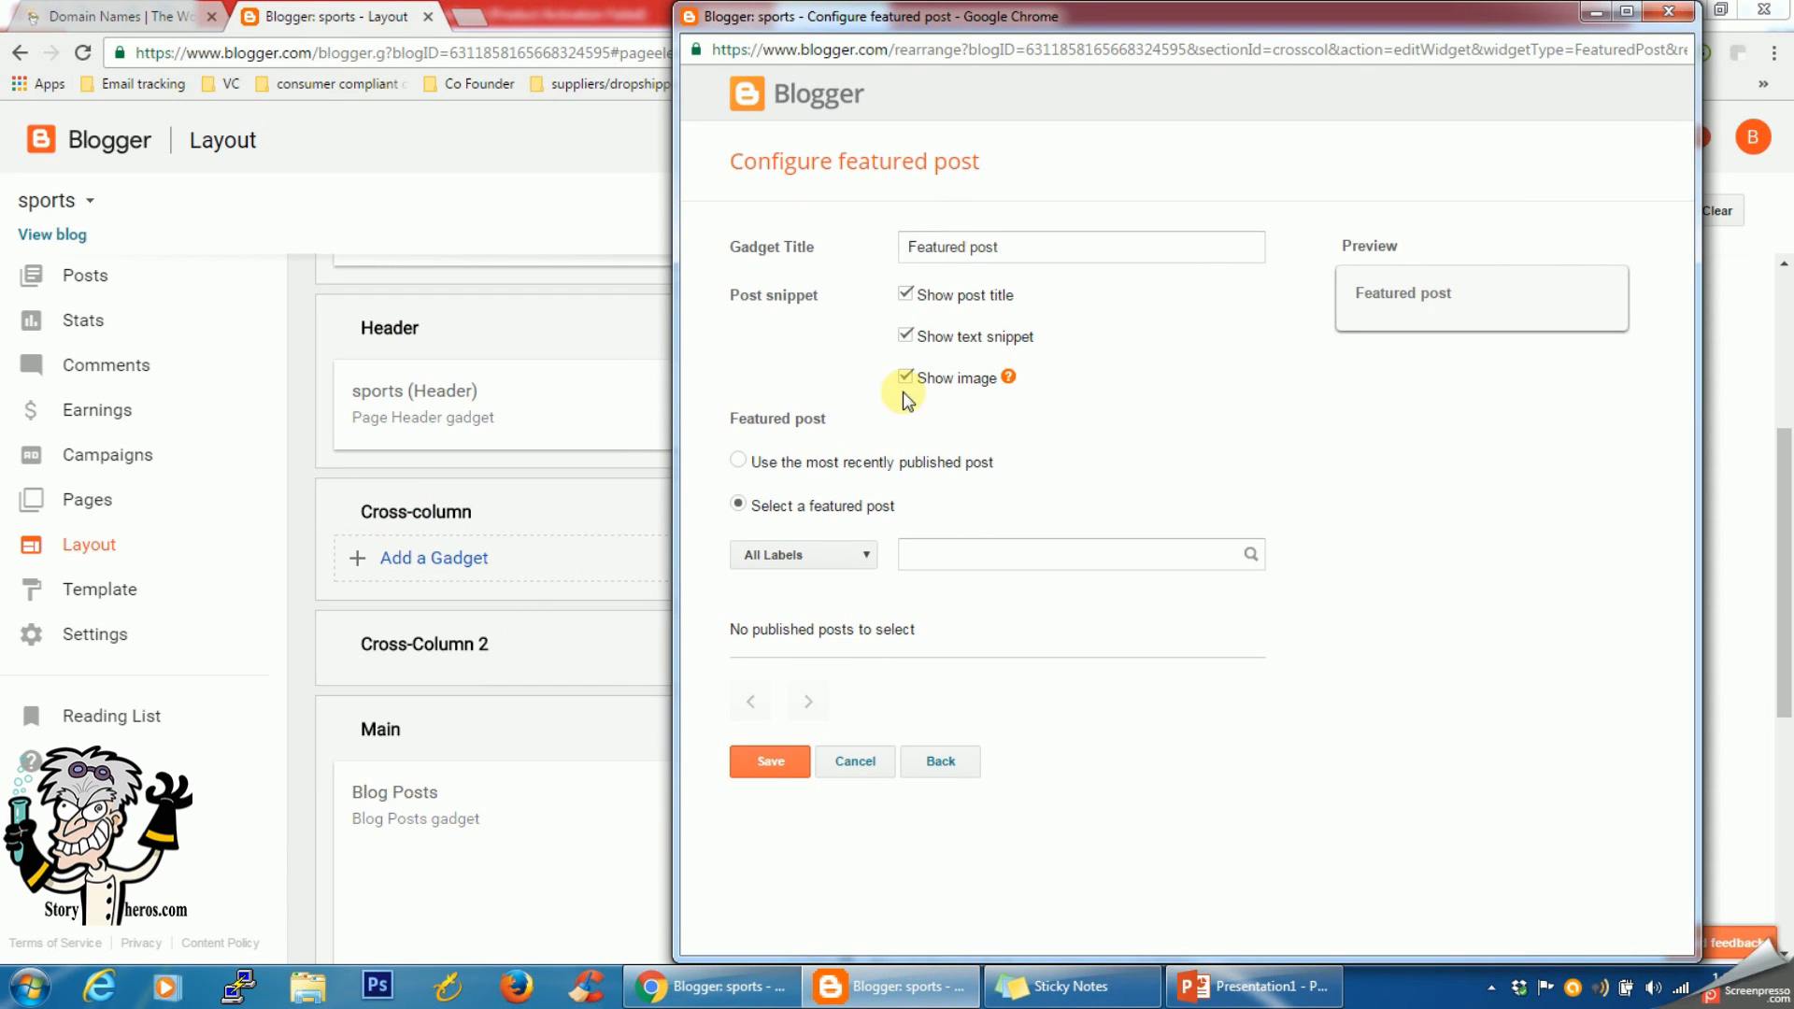
# Try to save the Featured post gadget with its default title and options, and cancel its configuration.
pyautogui.click(952, 244)
pyautogui.tripleClick(951, 245)
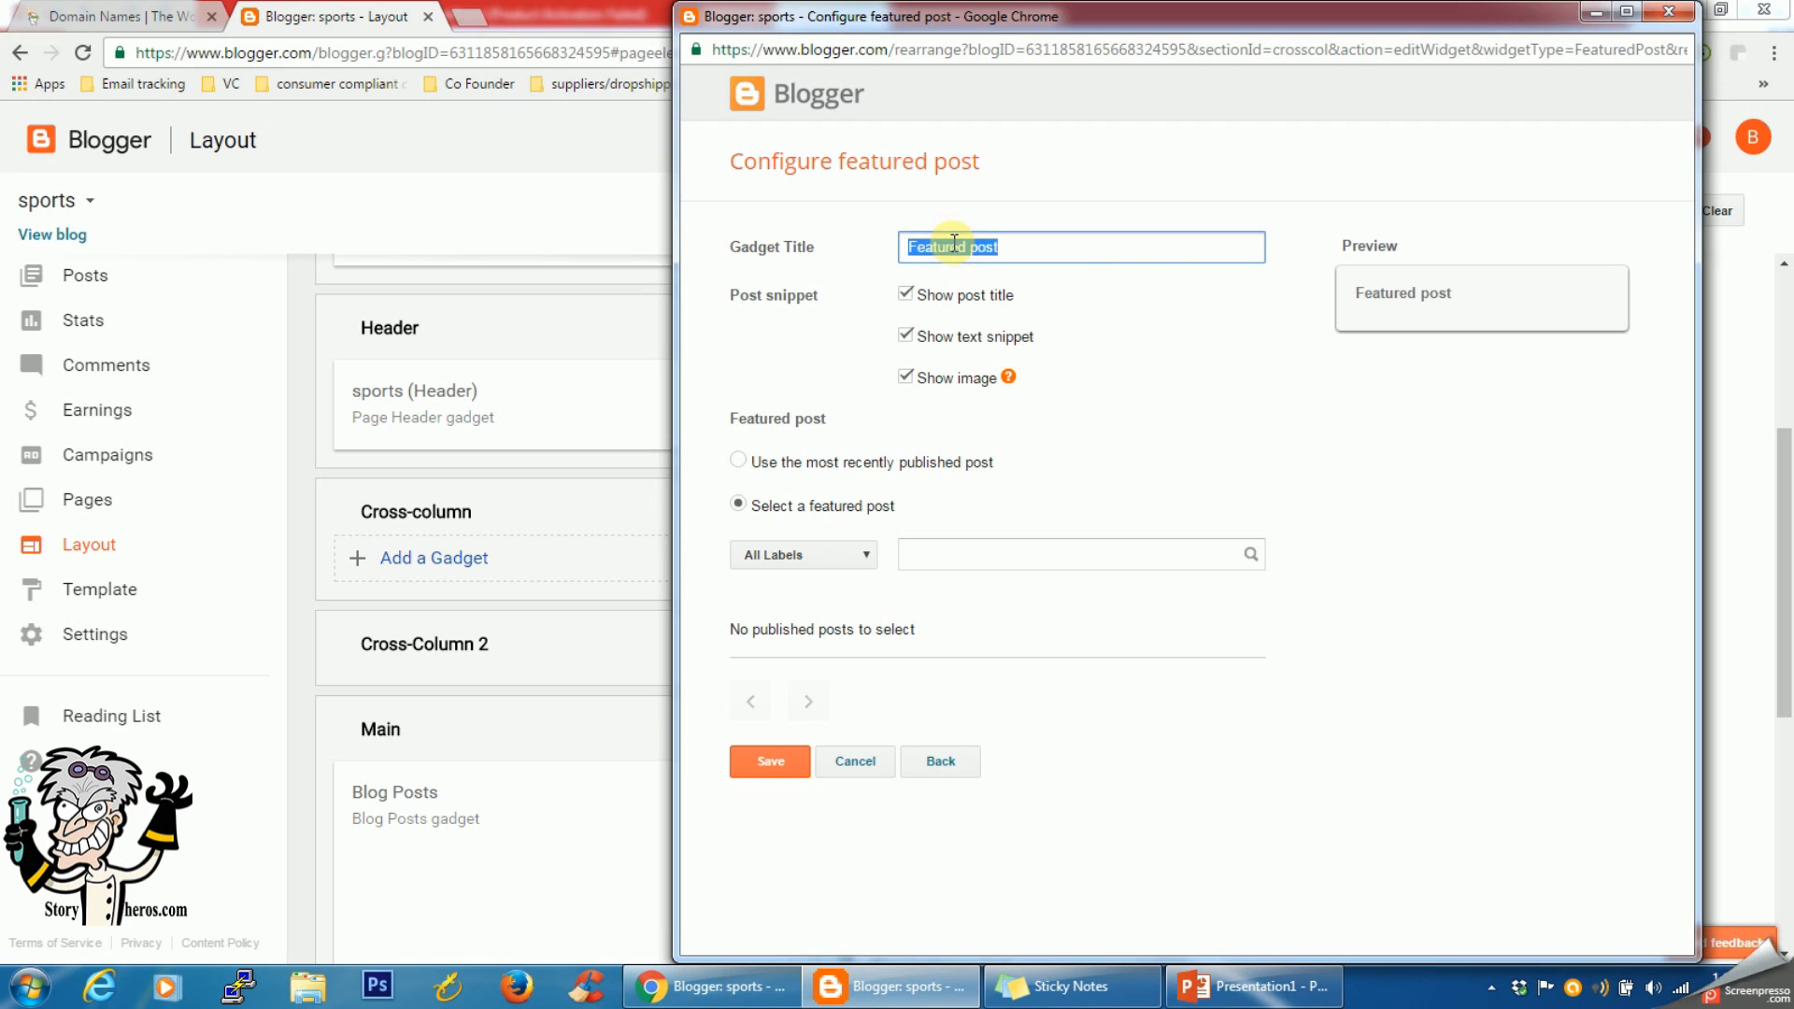
pyautogui.click(750, 757)
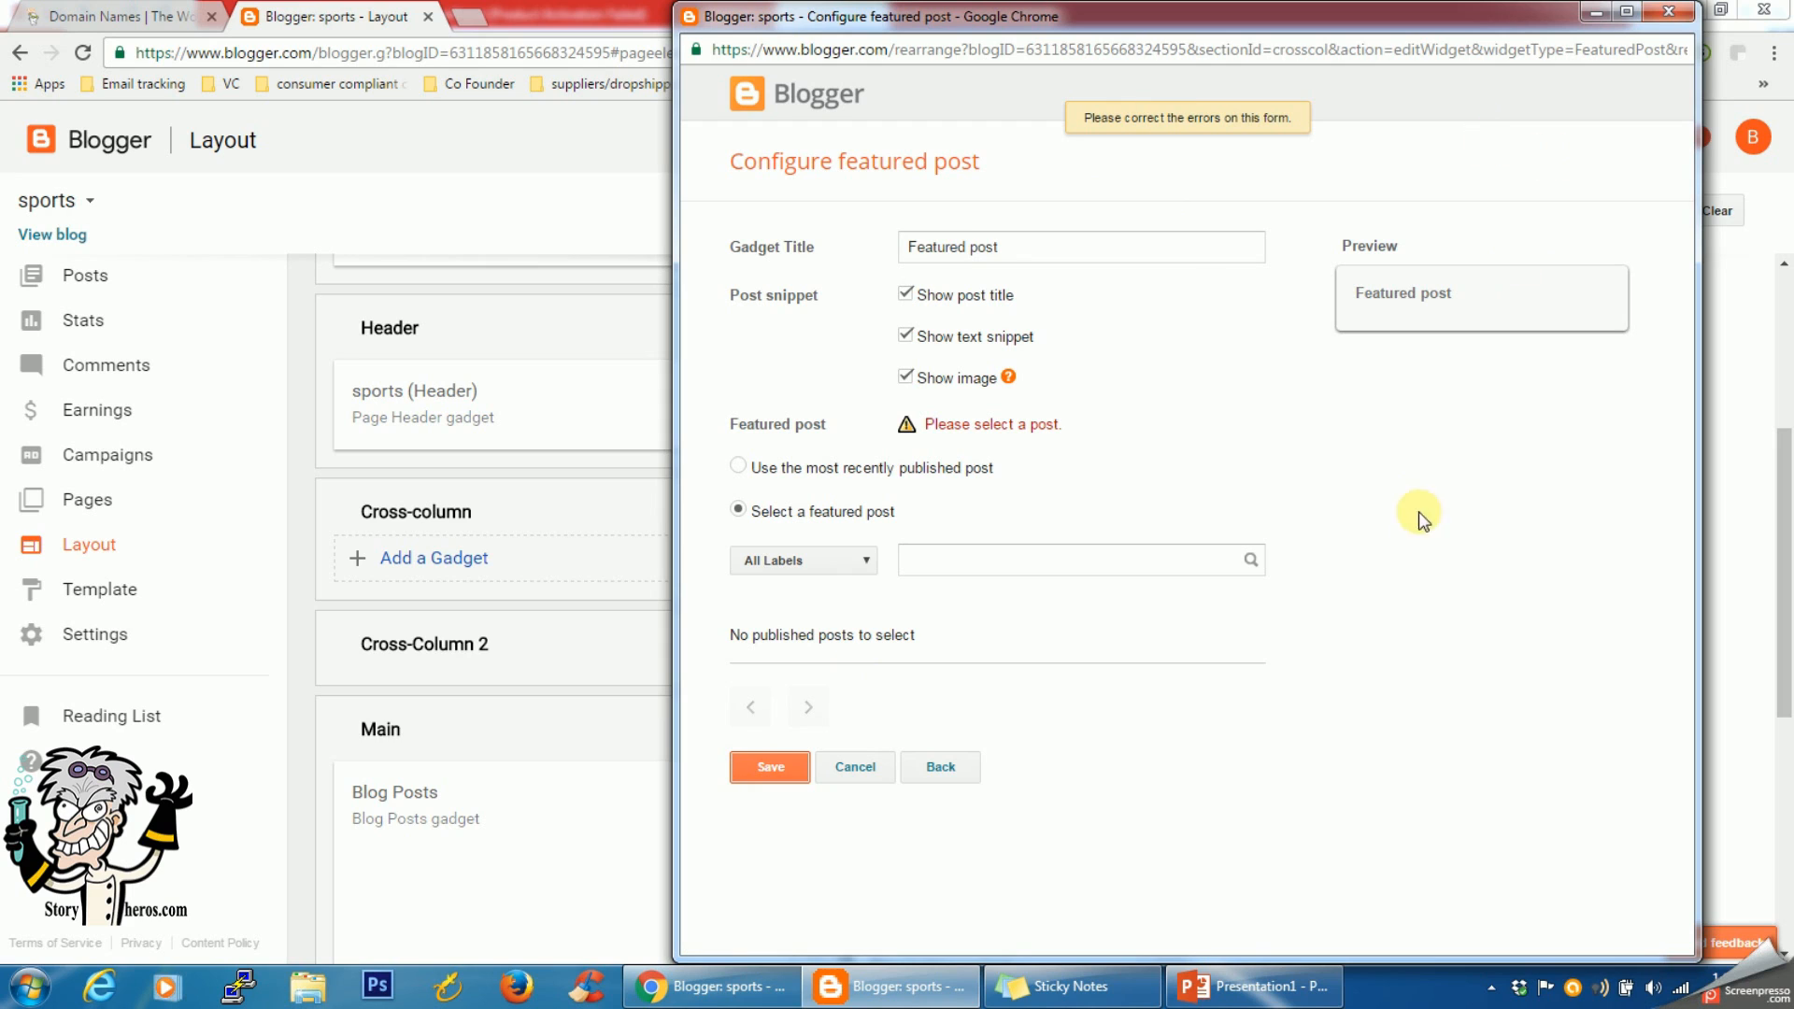
pyautogui.doubleClick(973, 425)
pyautogui.moveTo(953, 424); pyautogui.dragTo(1002, 424)
pyautogui.click(1003, 425)
pyautogui.click(855, 767)
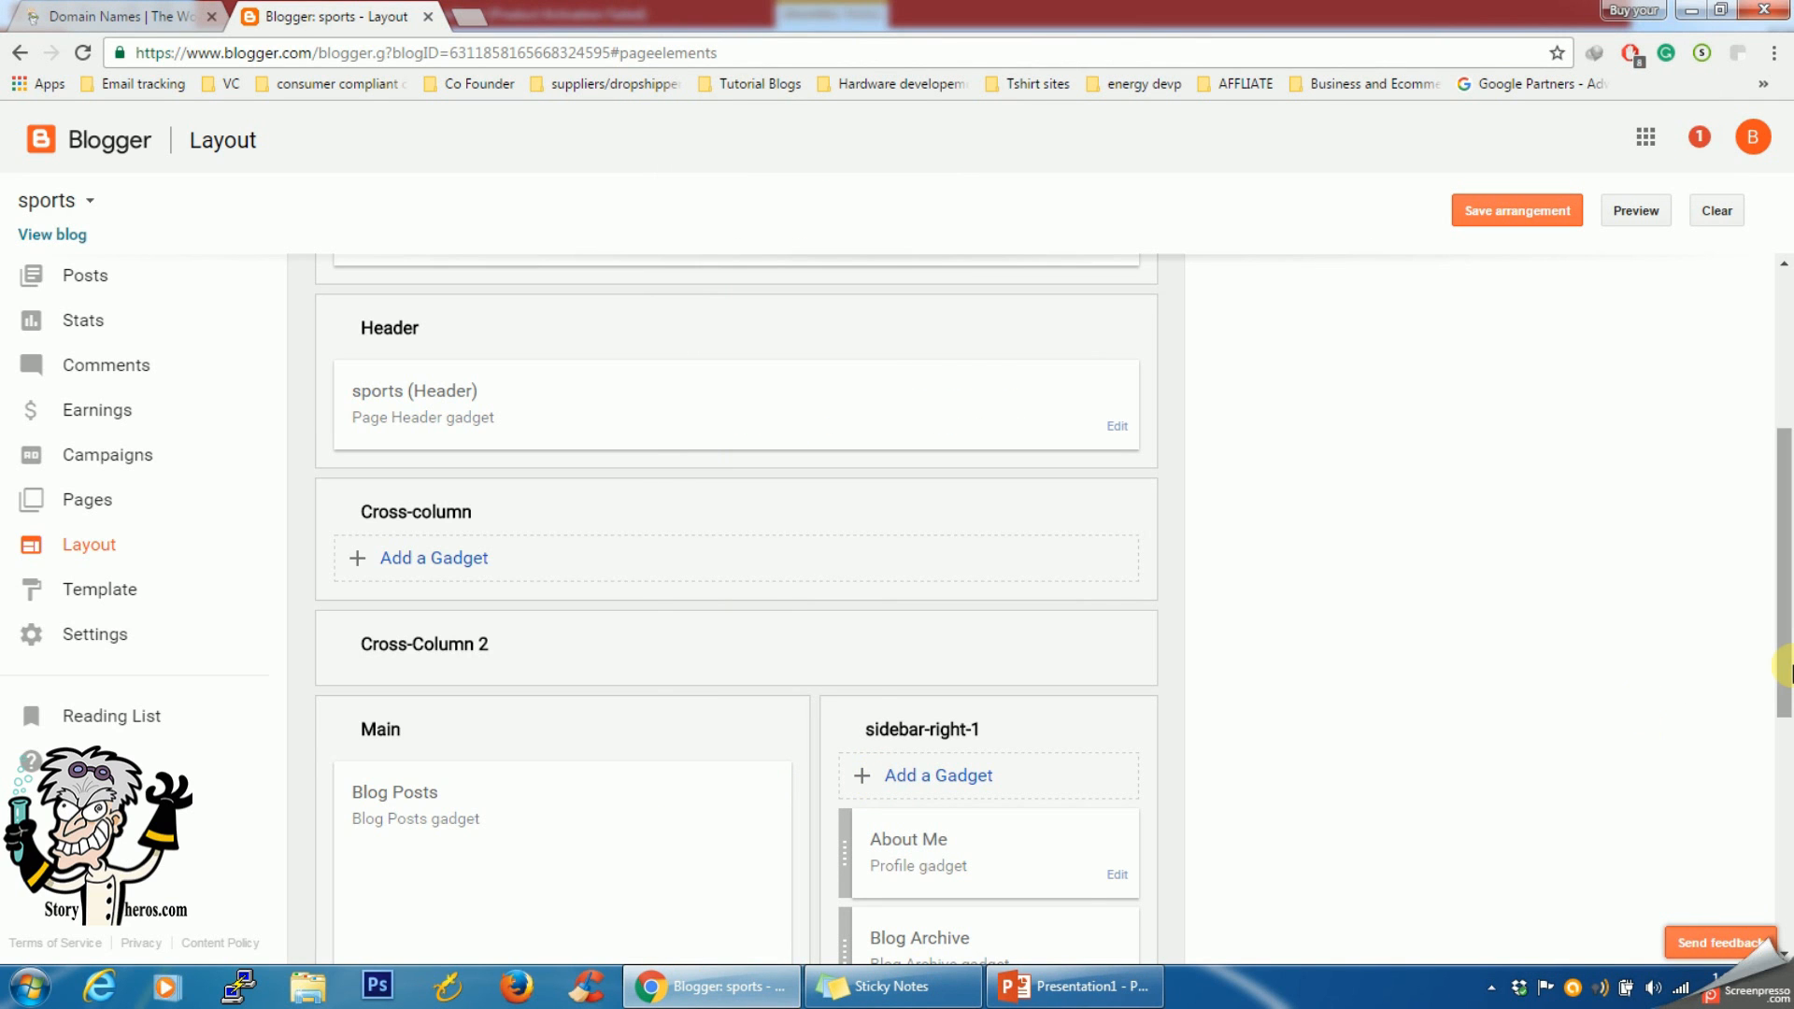
# Preview the blog with its current layout, check its web address, and return to the Blogger layout page.
pyautogui.moveTo(1784, 635); pyautogui.dragTo(1788, 303)
pyautogui.click(1639, 212)
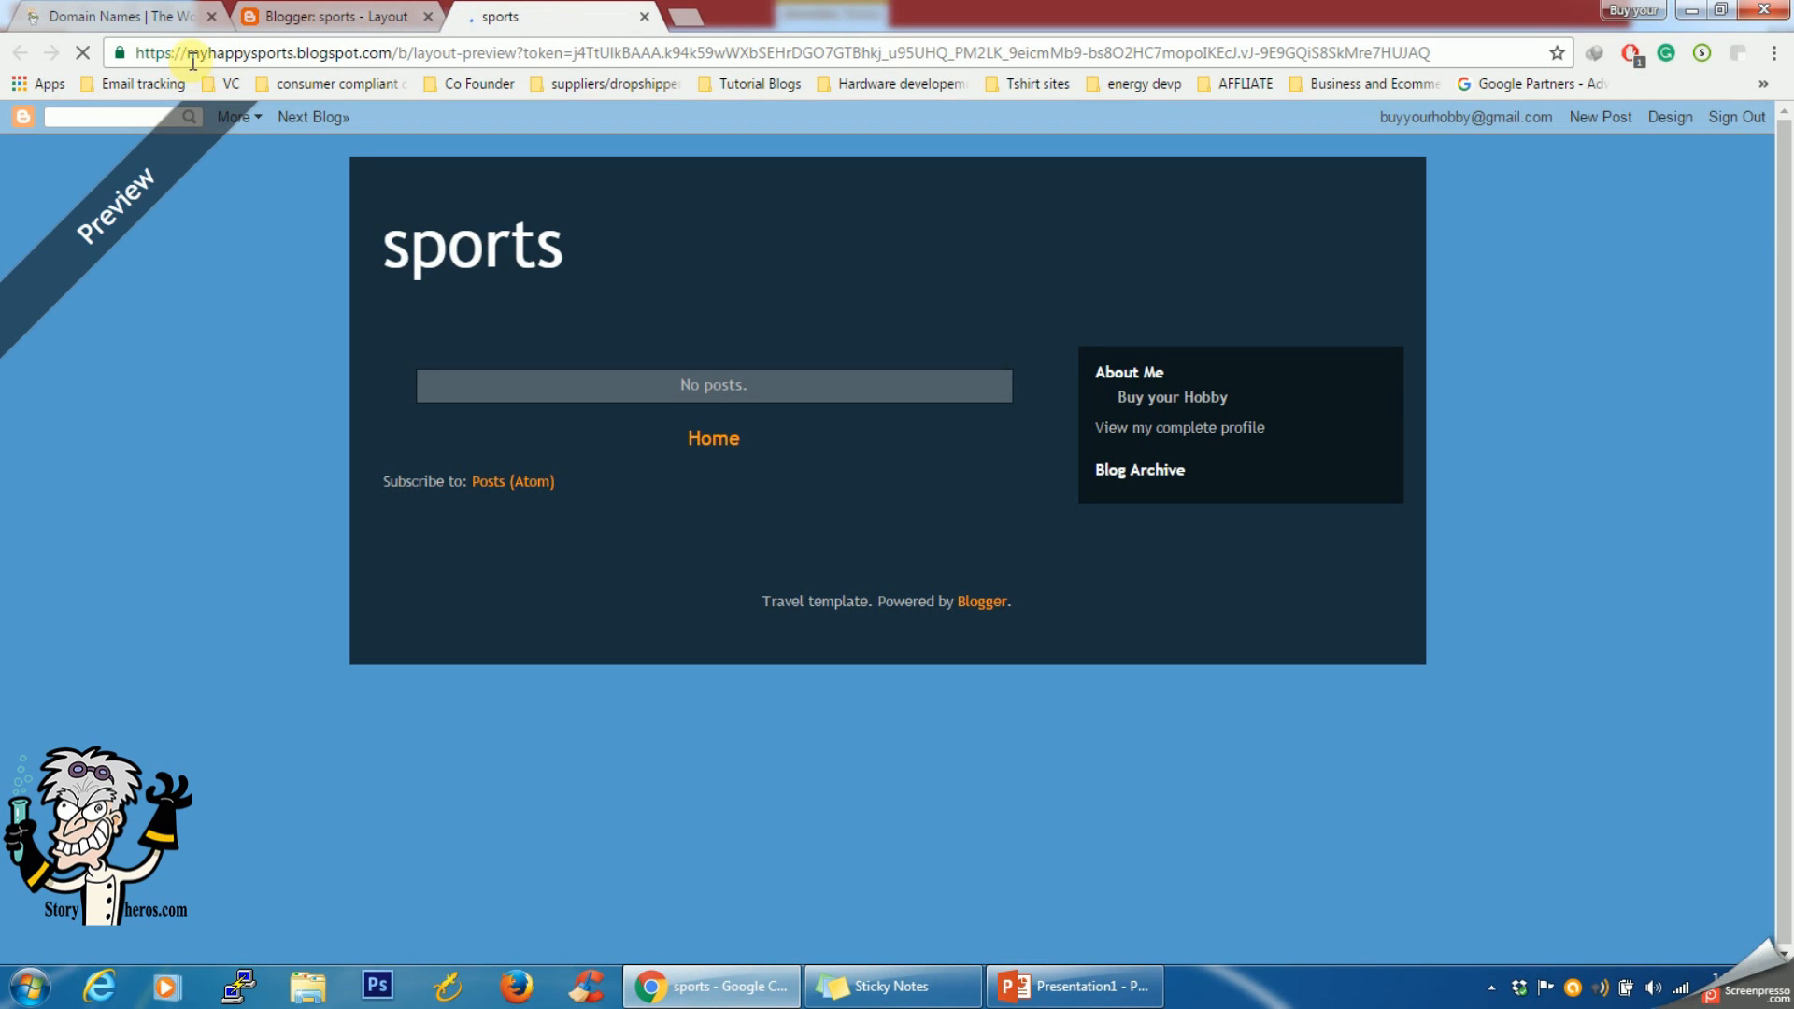
pyautogui.moveTo(188, 54); pyautogui.dragTo(394, 52)
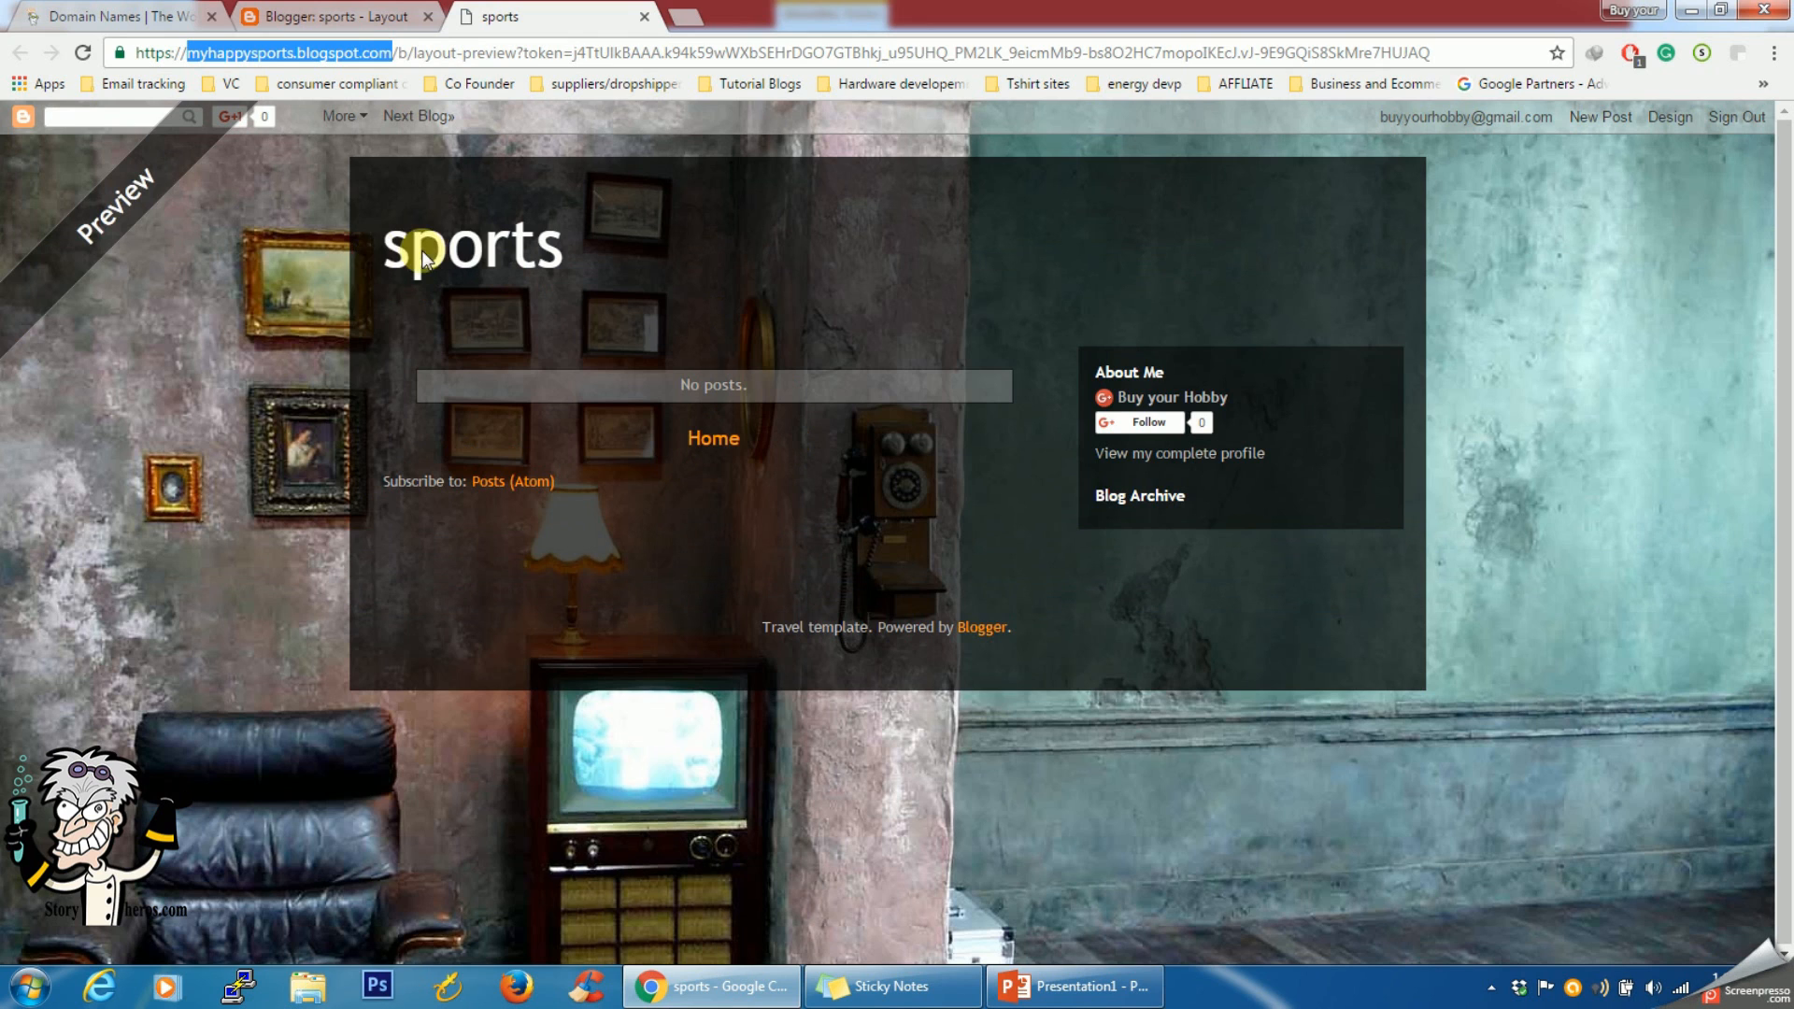
pyautogui.hotkey('ctrl', 'shift', 'Tab')
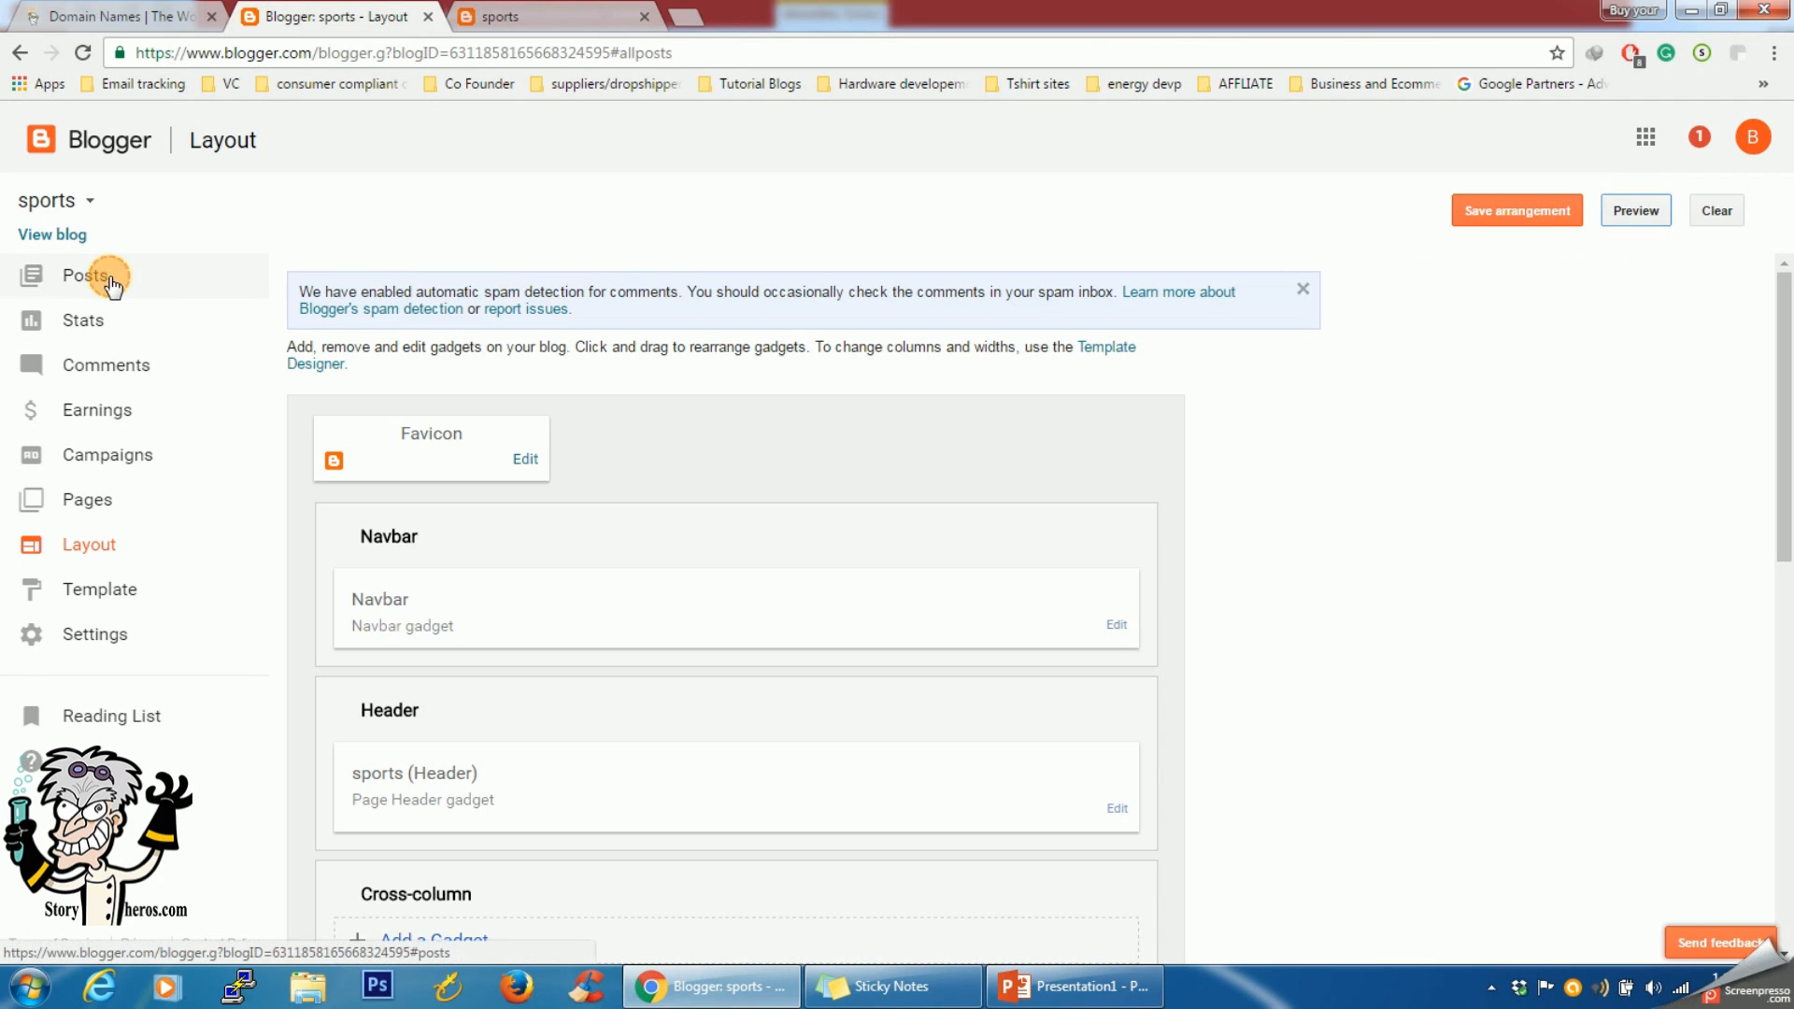
# Create a new post titled "My First Cricket" and place the cursor in its empty body.
pyautogui.click(113, 280)
pyautogui.click(334, 213)
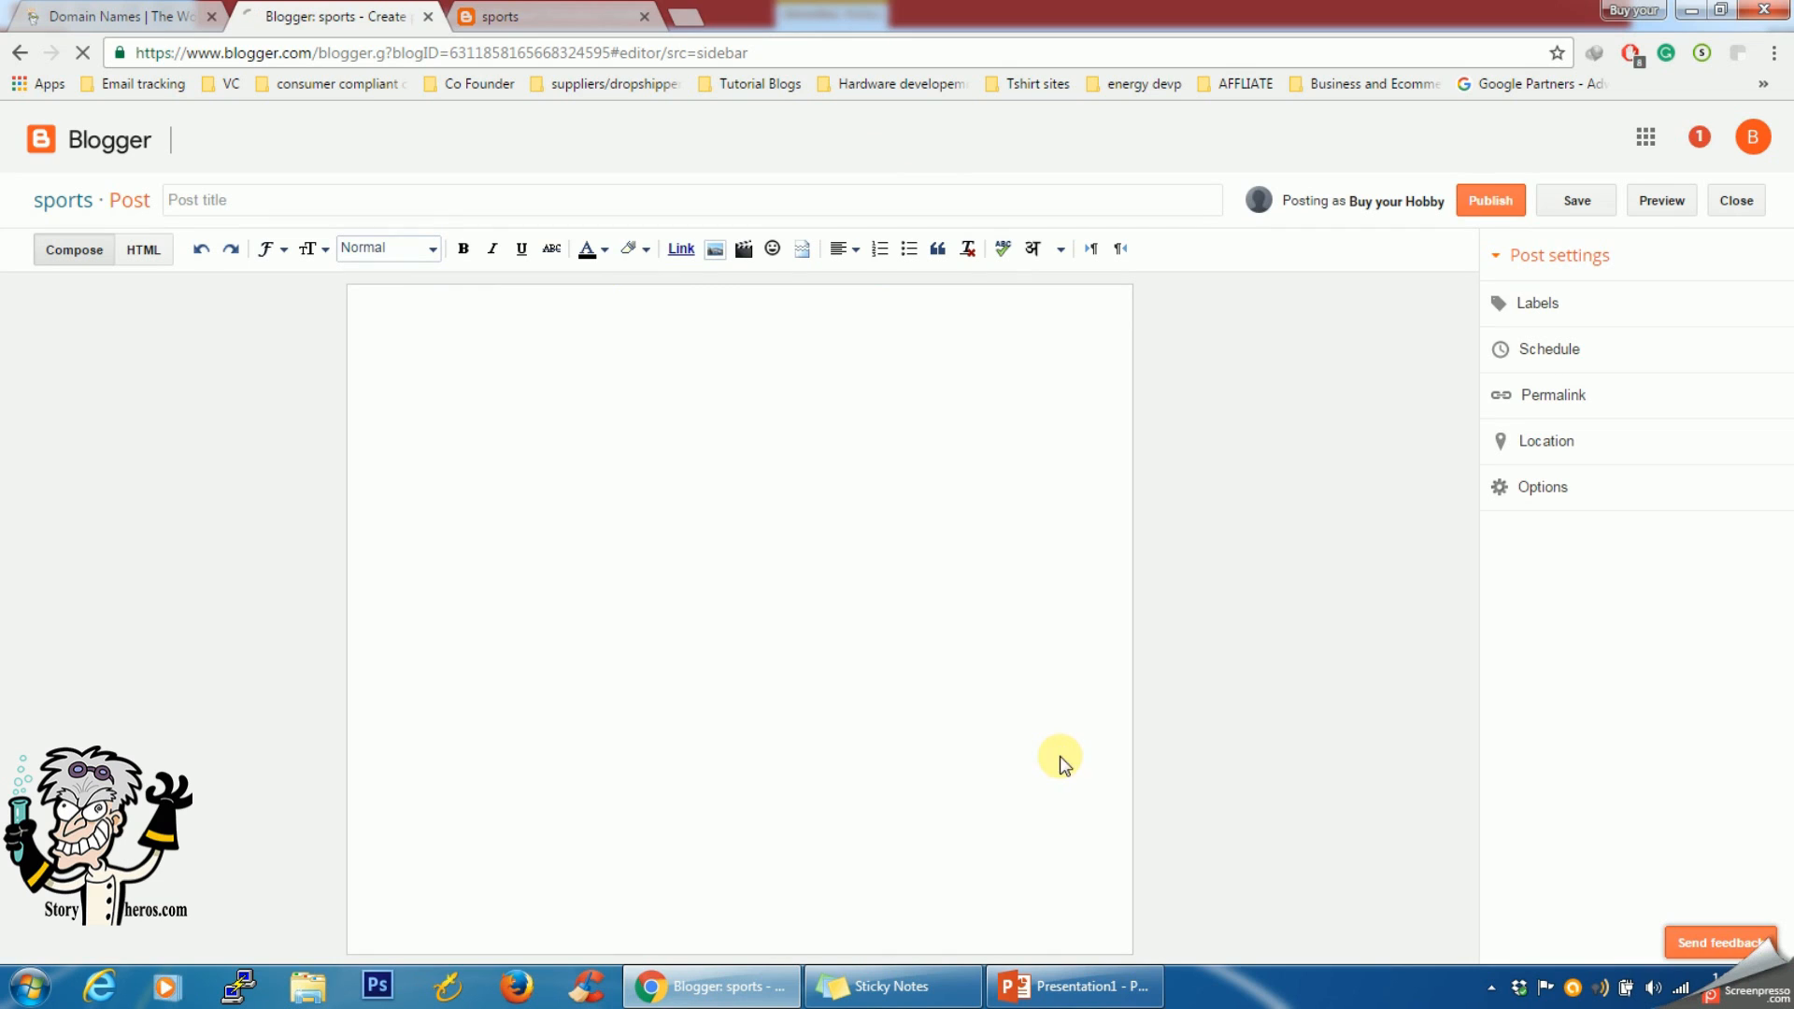
pyautogui.click(273, 197)
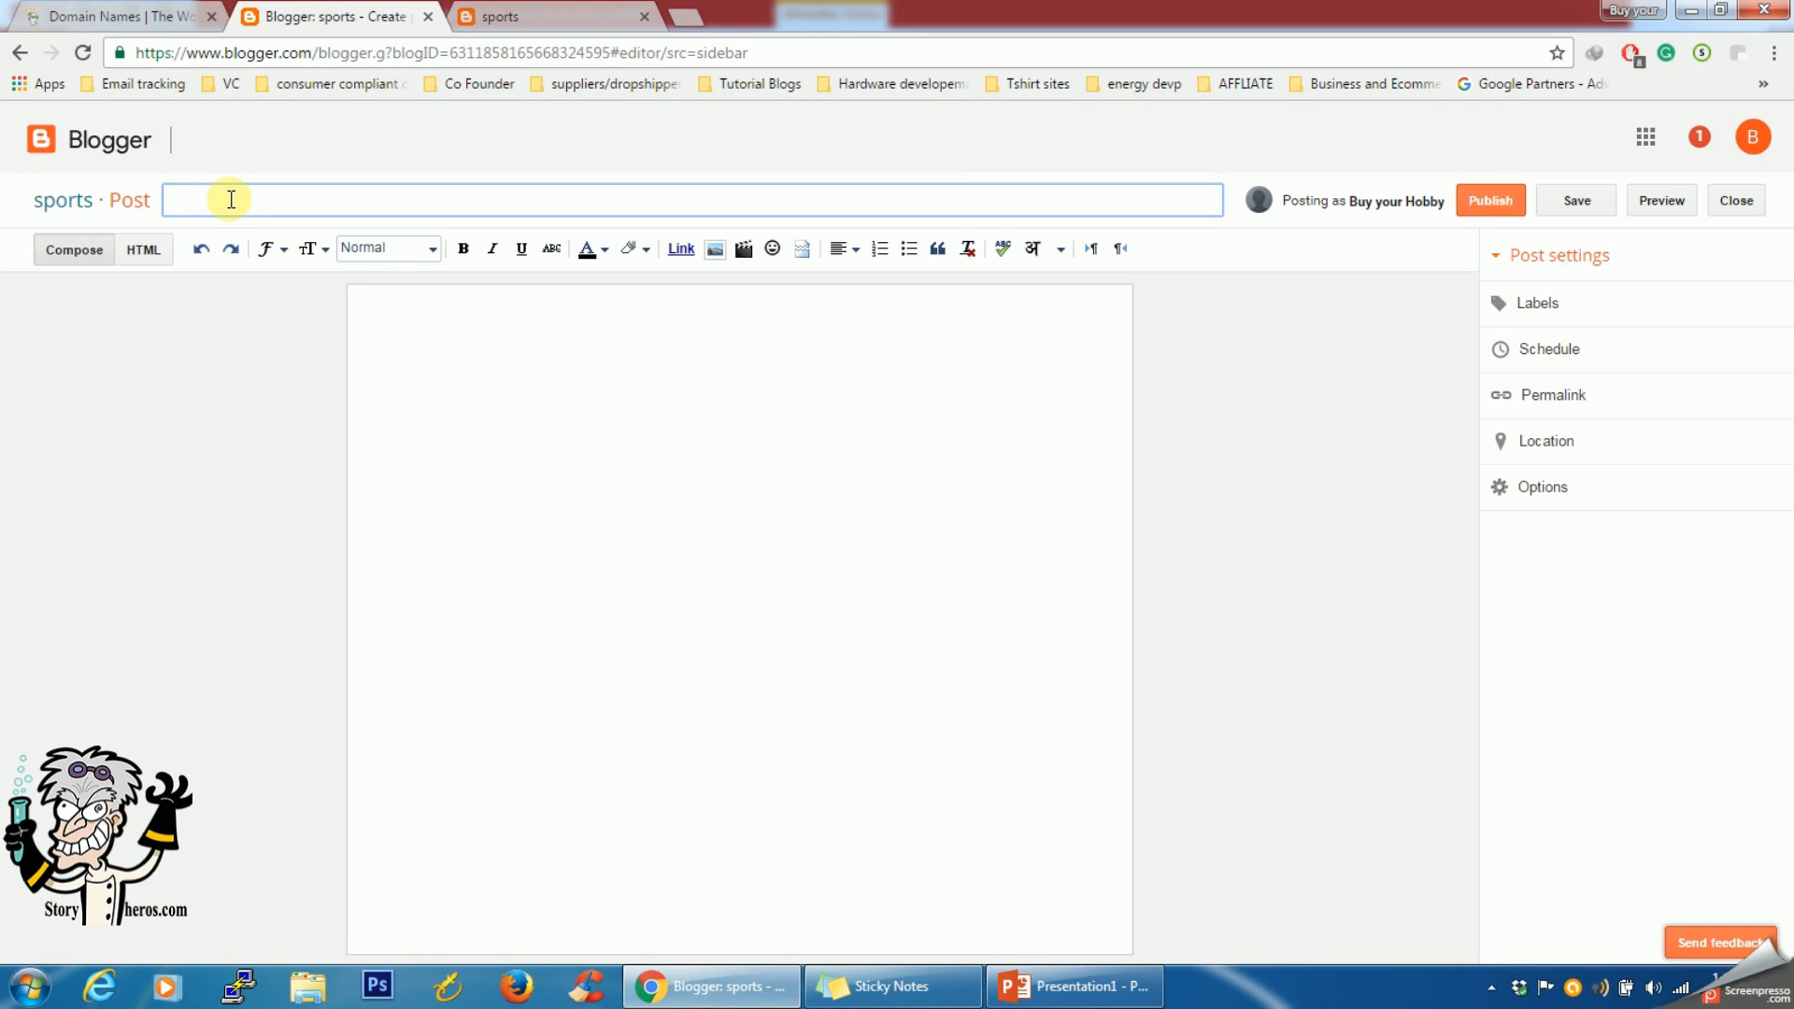
pyautogui.write('My First Cricket')
pyautogui.click(600, 392)
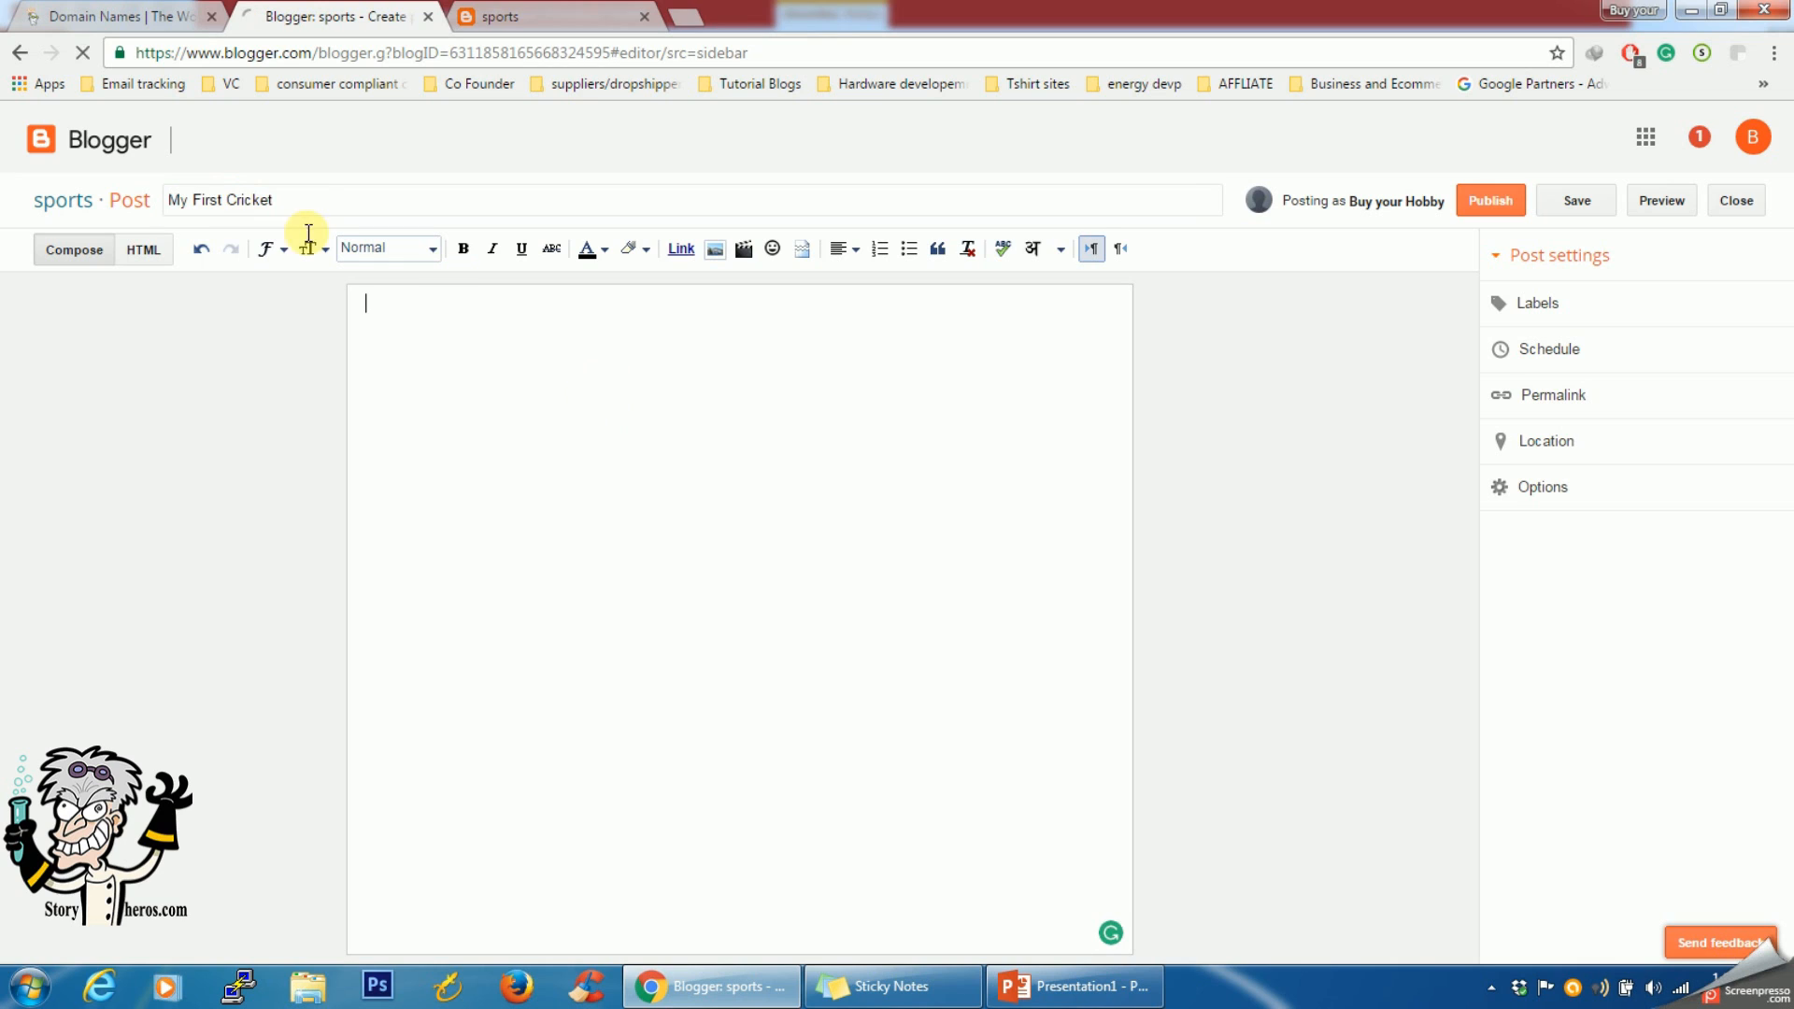
pyautogui.tripleClick(299, 197)
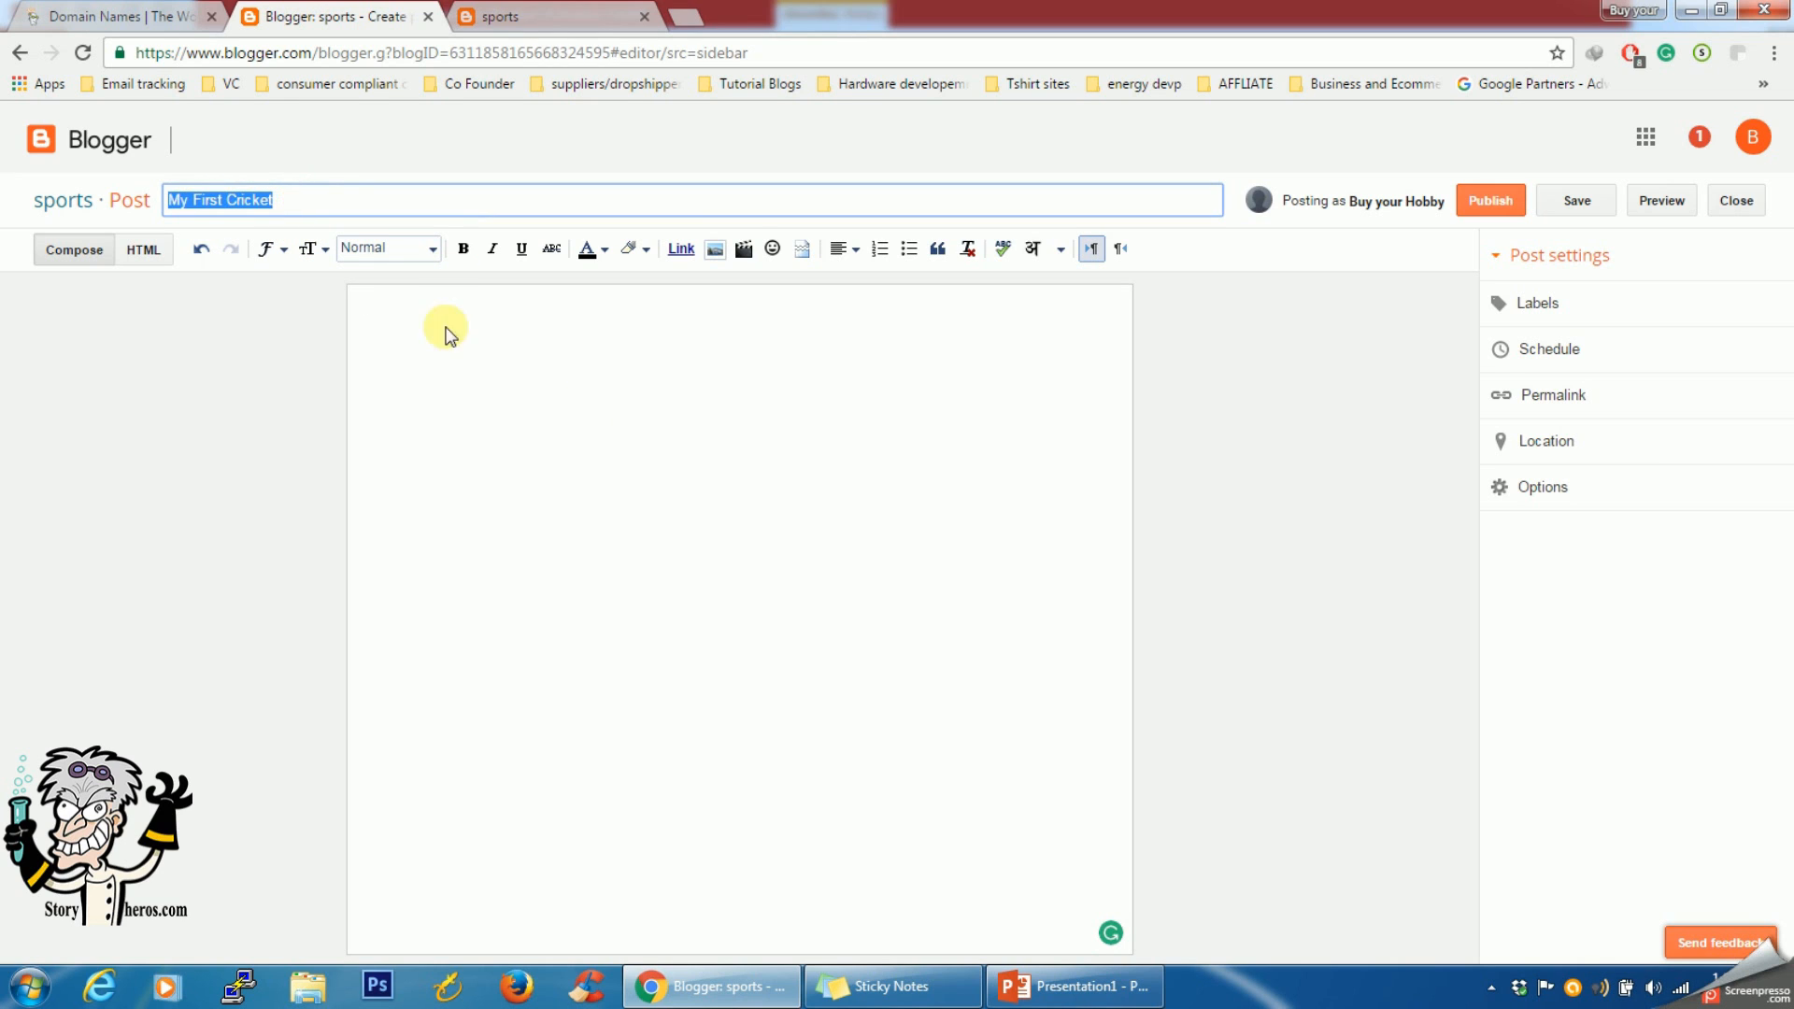
pyautogui.click(547, 451)
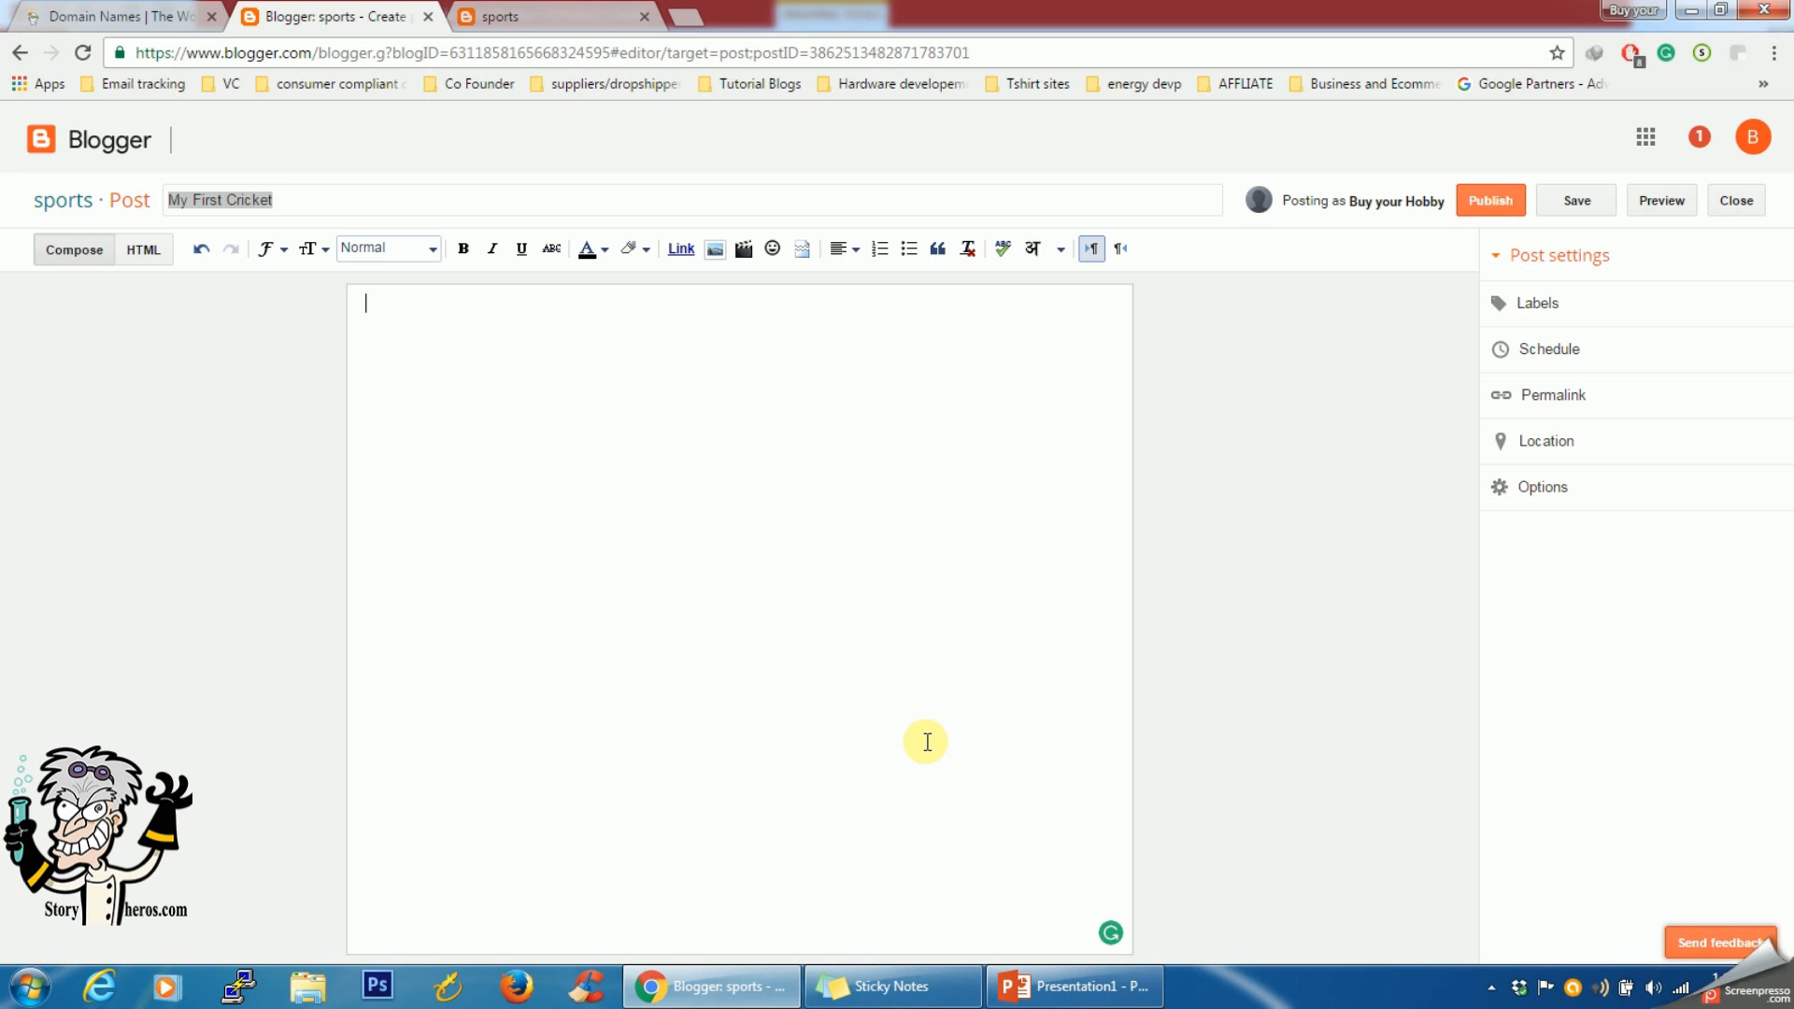
pyautogui.click(1033, 437)
# Switch to PowerPoint to show the Free Blogging Platforms slide.
pyautogui.click(1121, 996)
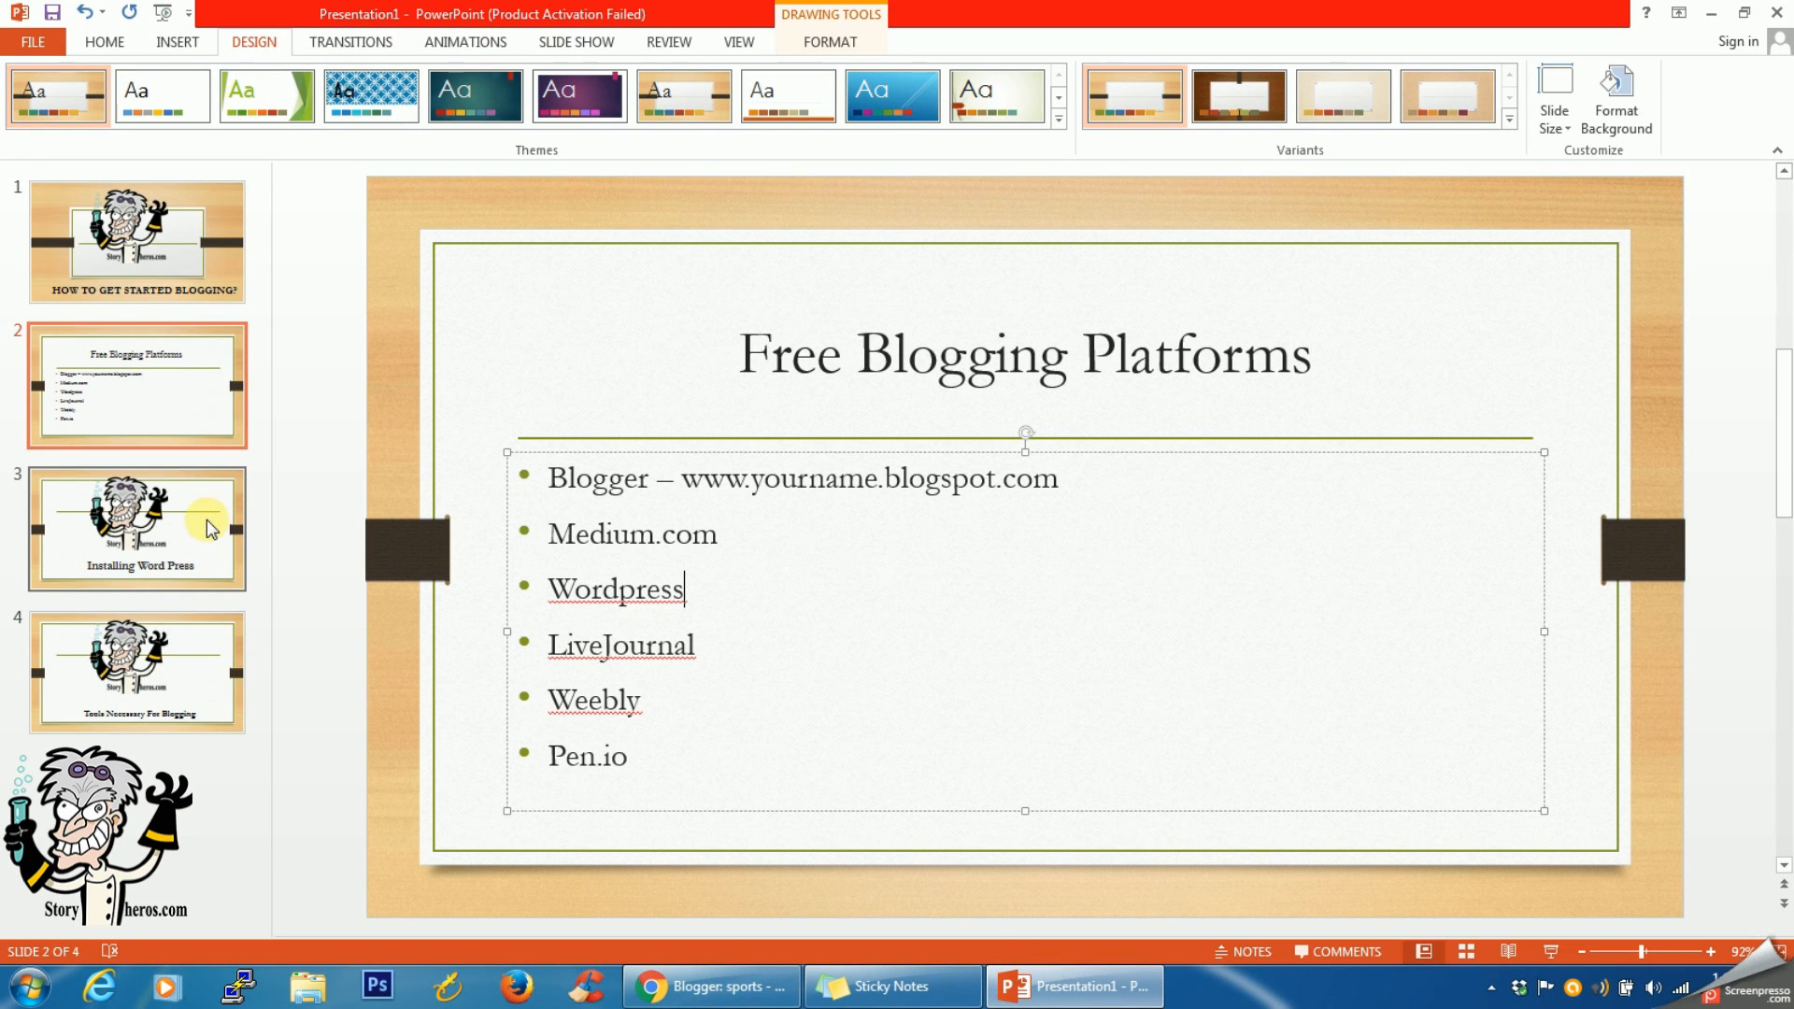